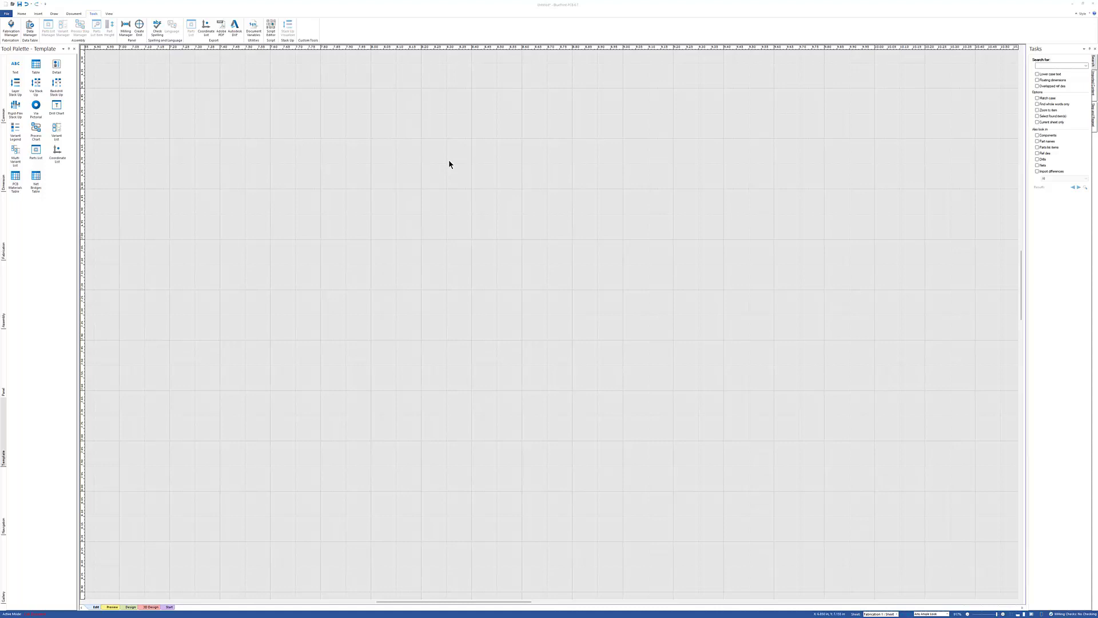
Step: Open the Data Table Manager and add a new database table named IMP
click(30, 28)
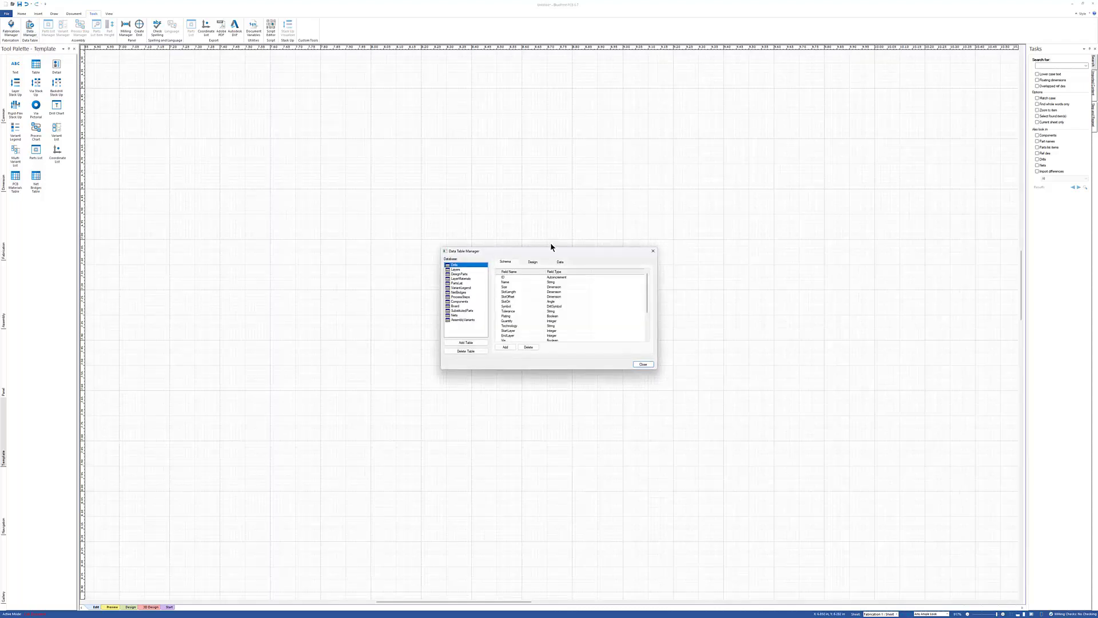
drag(531, 251, 497, 179)
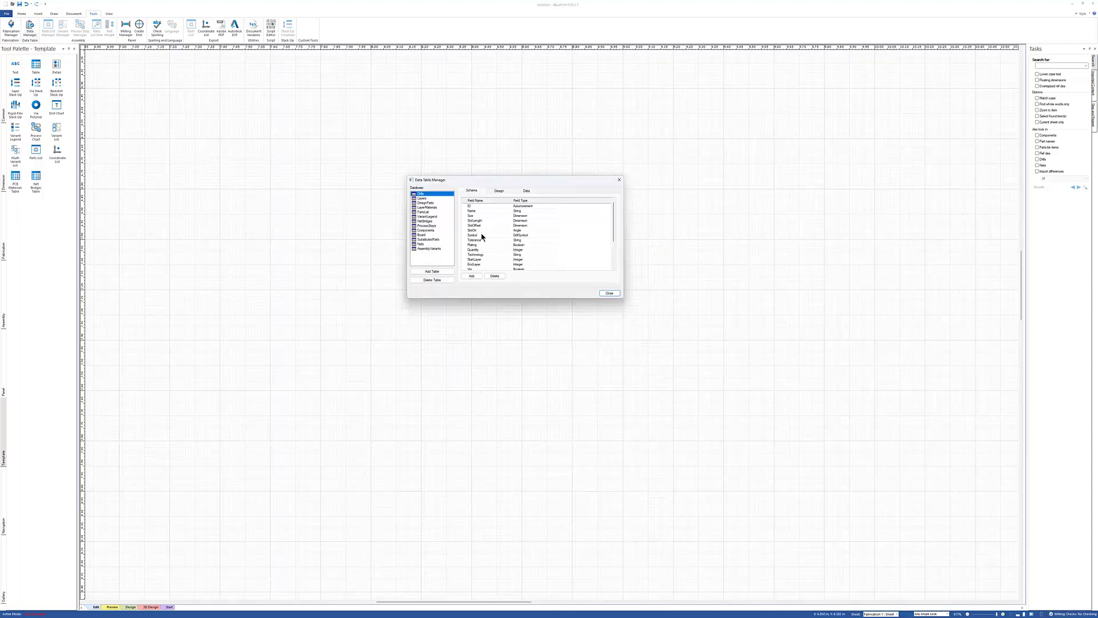
click(431, 272)
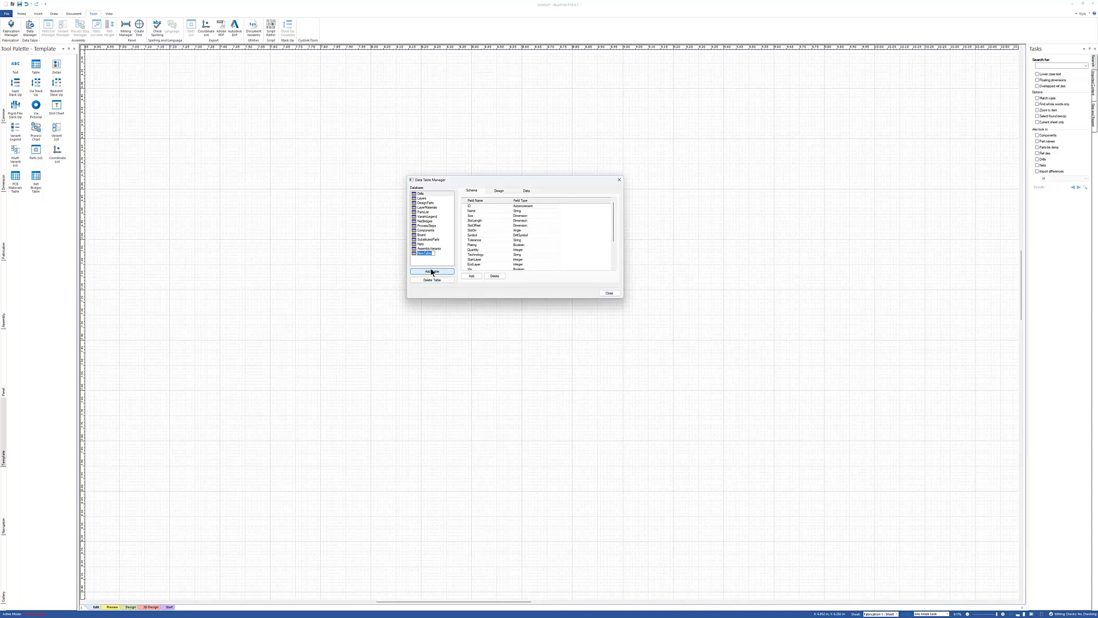
text(IMP)
click(433, 253)
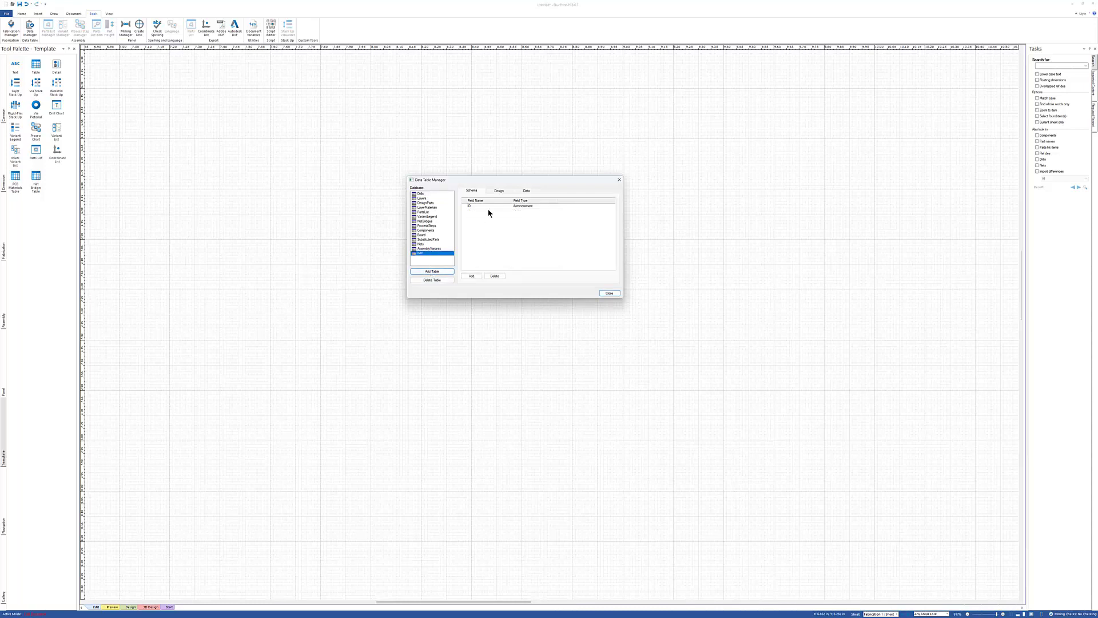
Step: Add a field named Layer with the Integer field type to the IMP table's schema
click(472, 277)
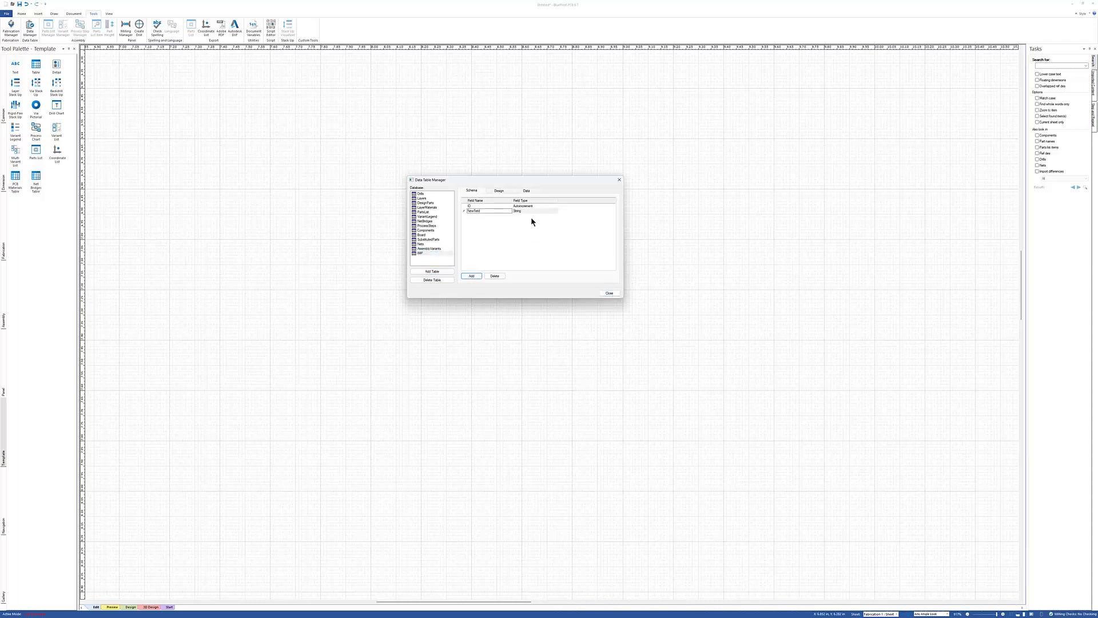
drag(494, 211, 462, 212)
text(I)
click(529, 210)
right_click(528, 211)
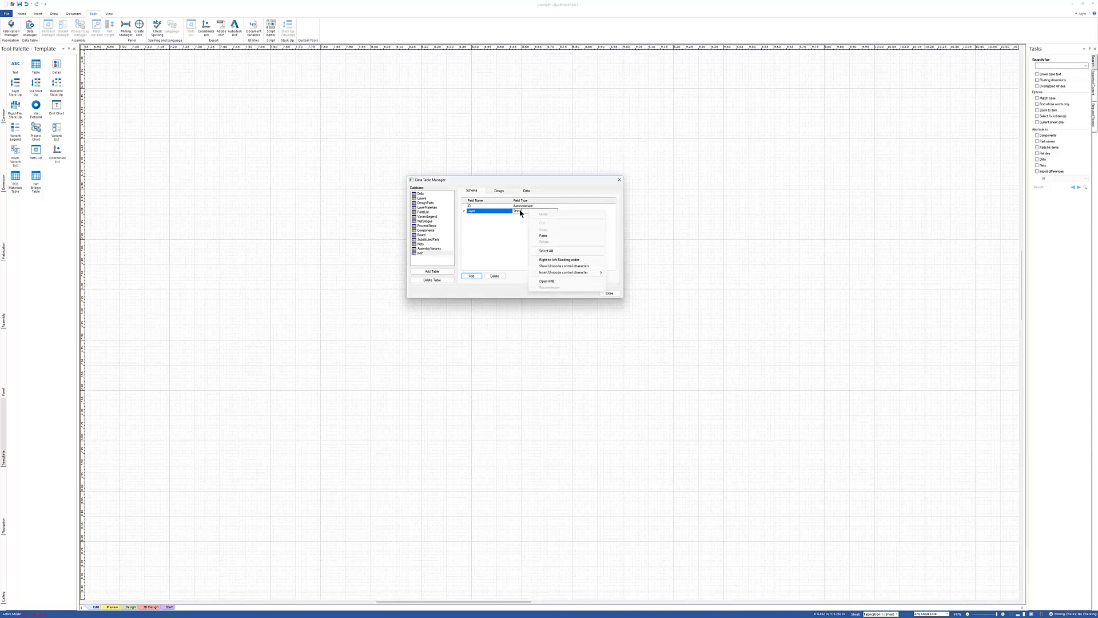
click(546, 251)
key(BackSpace)
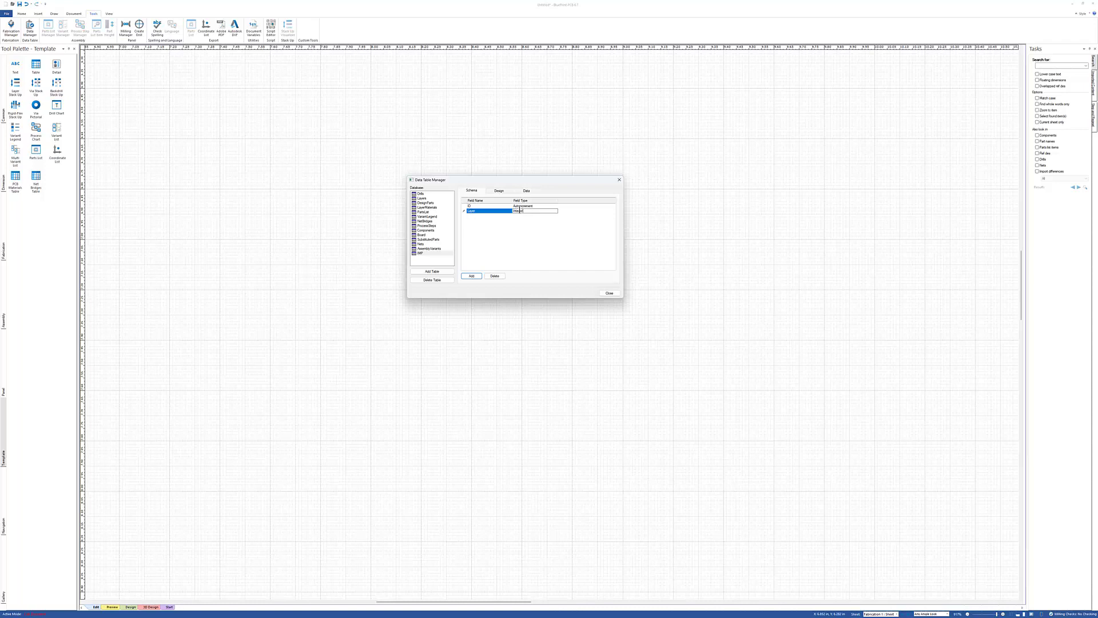
key(Return)
Step: Add a second field named Ohms with the Integer field type to the IMP table's schema
click(473, 275)
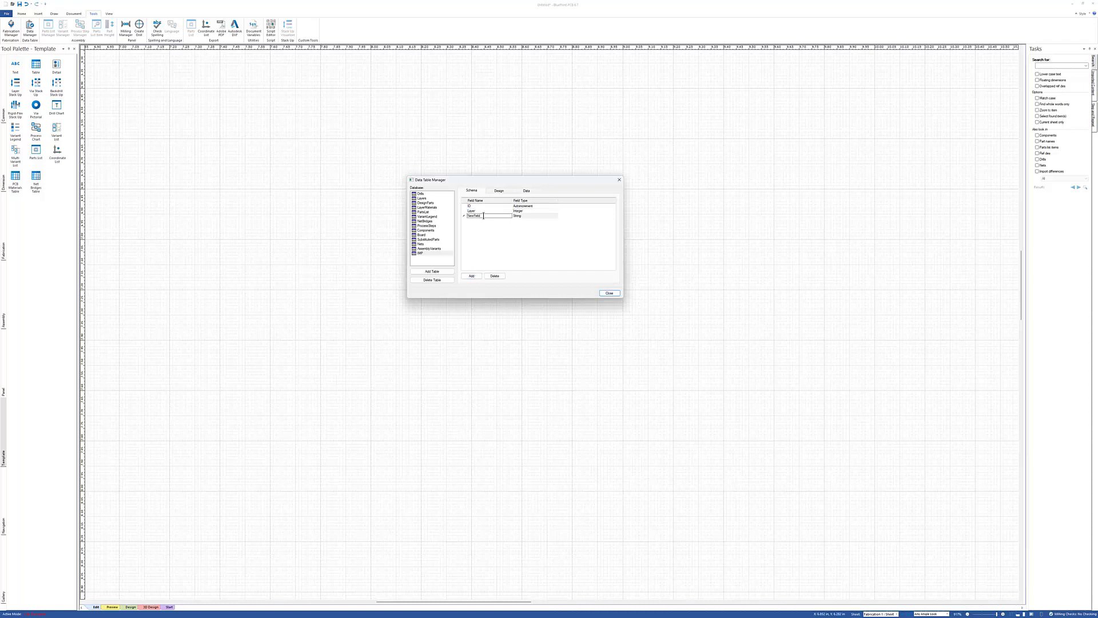
text(Ohms)
click(529, 216)
click(480, 225)
Step: Add a third field named LW to the IMP table's schema and set its field type
click(466, 274)
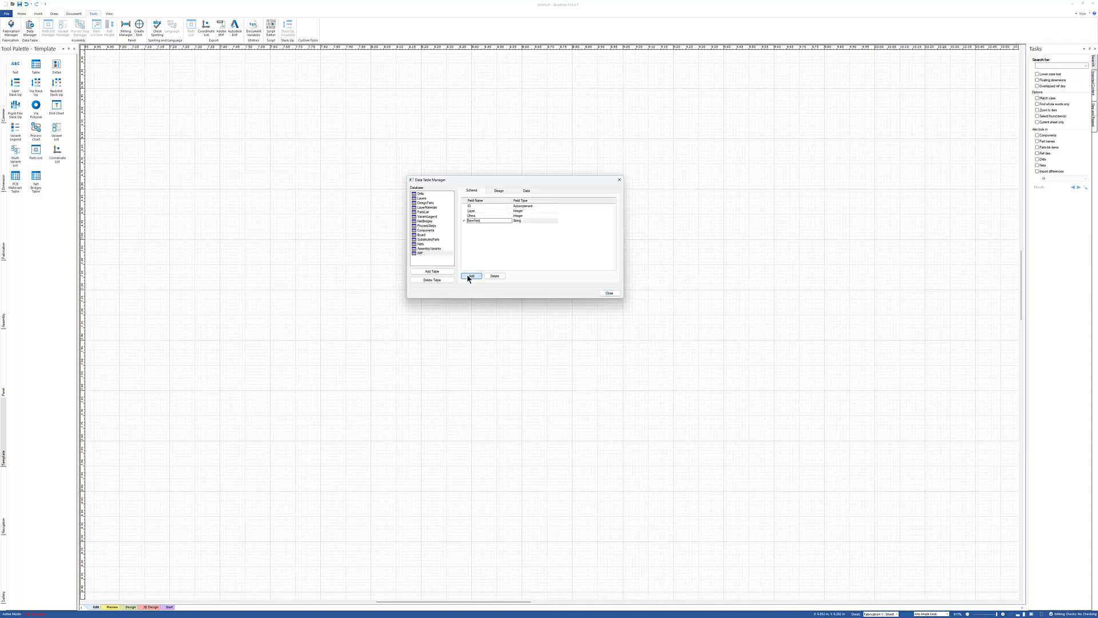
click(486, 217)
click(485, 221)
drag(486, 221, 468, 217)
click(488, 221)
double_click(487, 221)
key(BackSpace)
click(528, 222)
click(545, 257)
Step: Import the imp.csv file into the IMP table as comma-delimited data, with field names taken from the first imported row
click(526, 190)
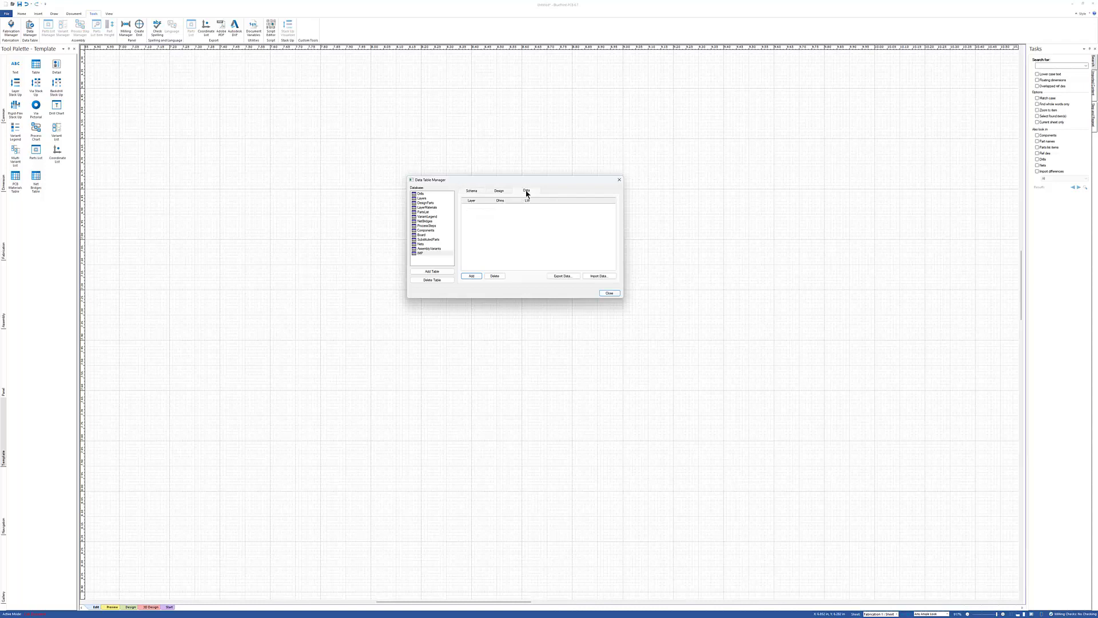
click(604, 276)
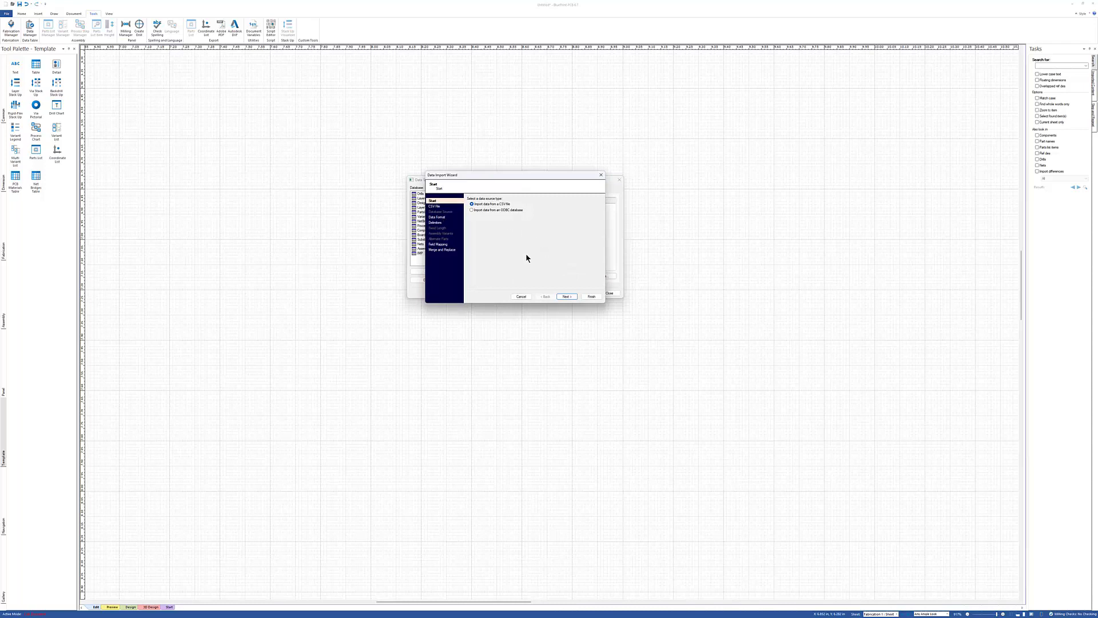
click(566, 297)
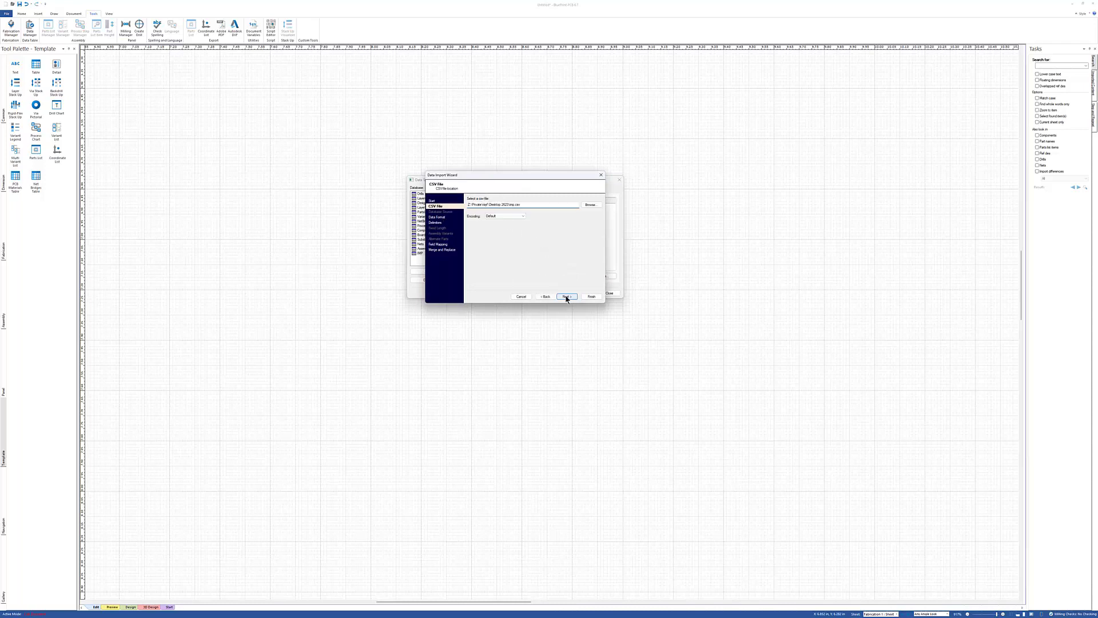
click(566, 297)
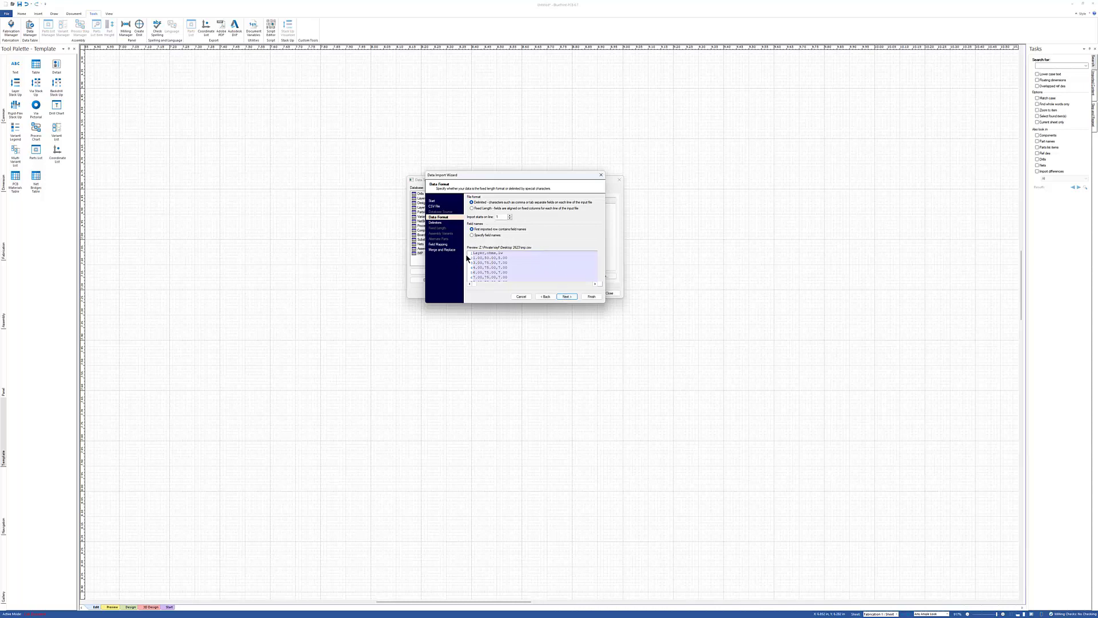
click(566, 297)
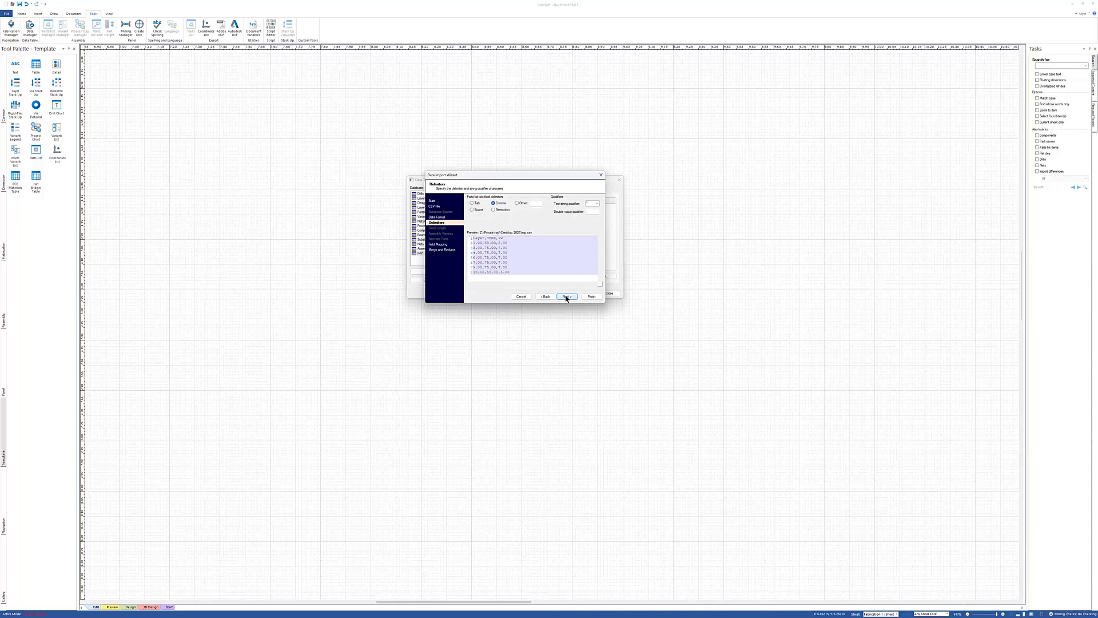
click(566, 297)
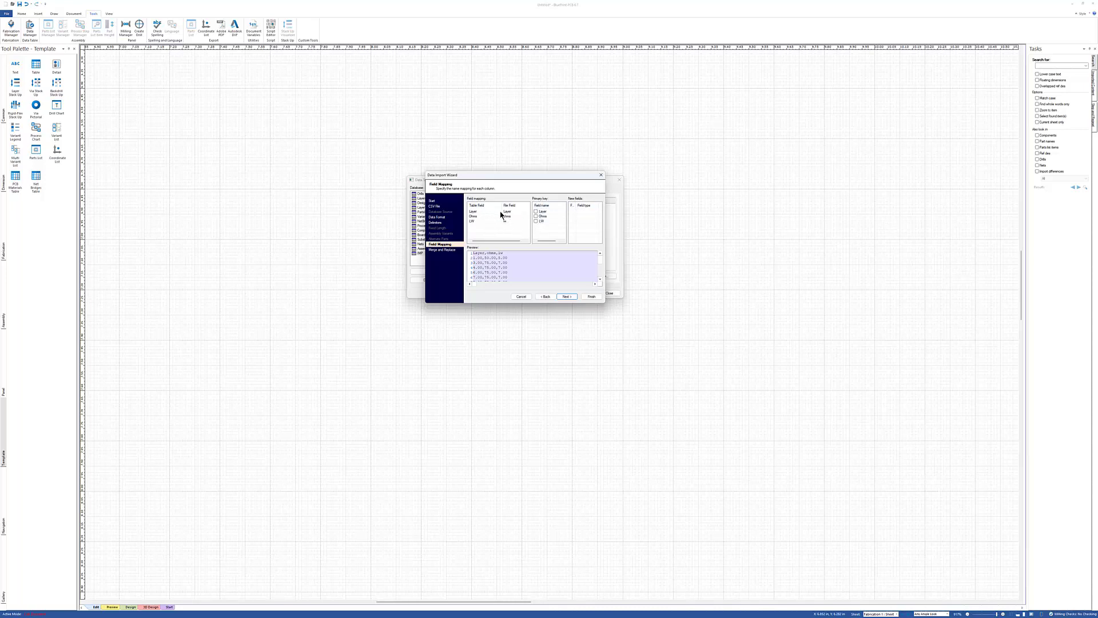
click(566, 296)
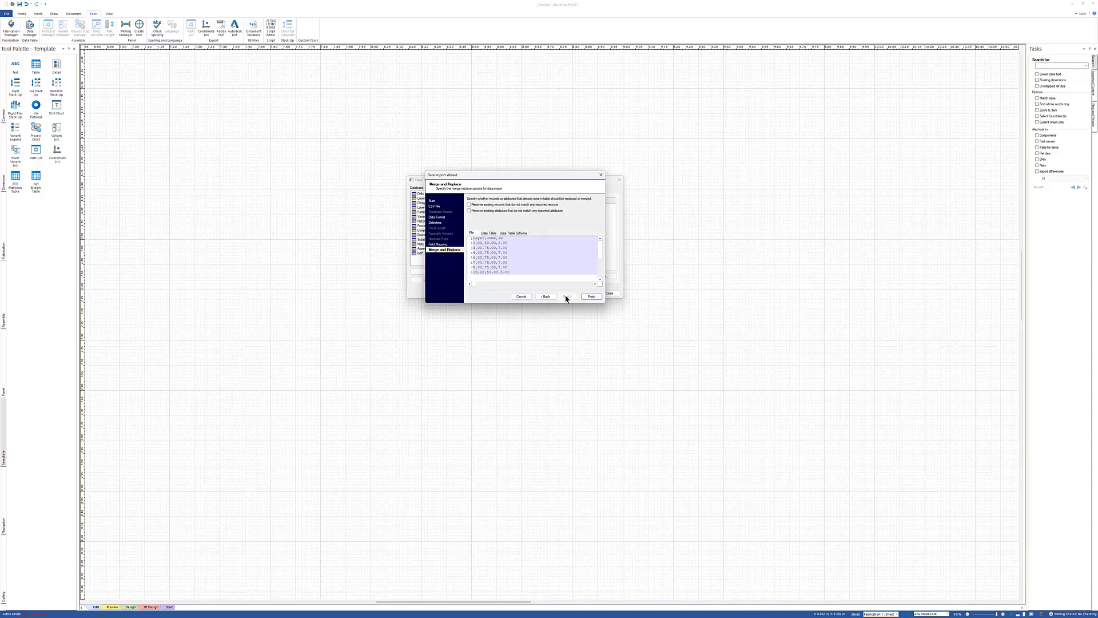
click(591, 297)
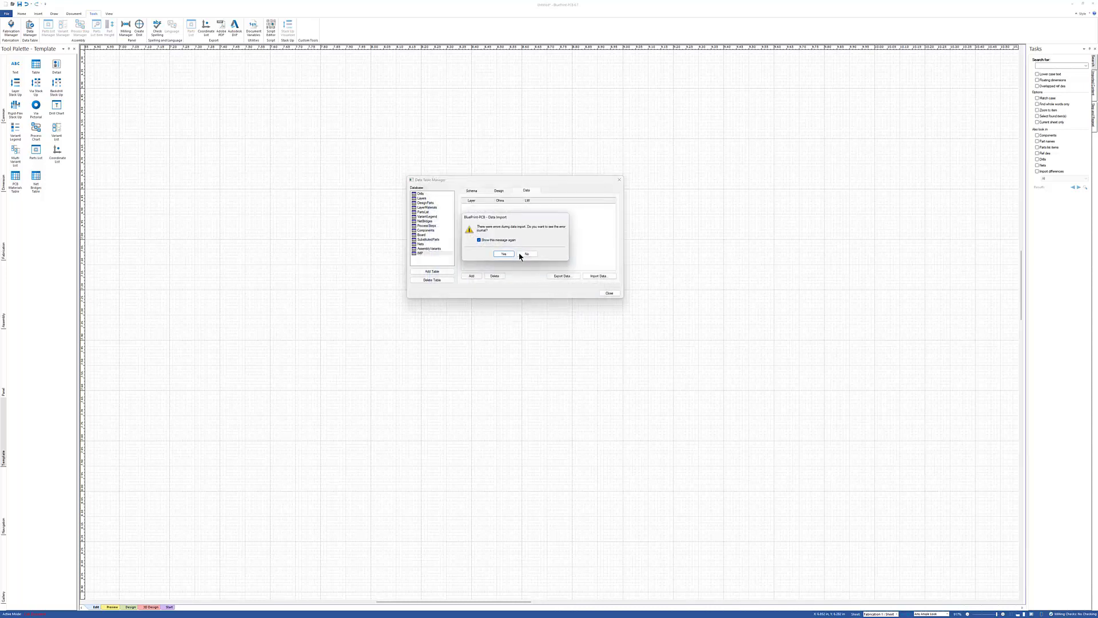
Step: Review the data import events, check the IMP table's records and close the Data Table Manager
click(505, 254)
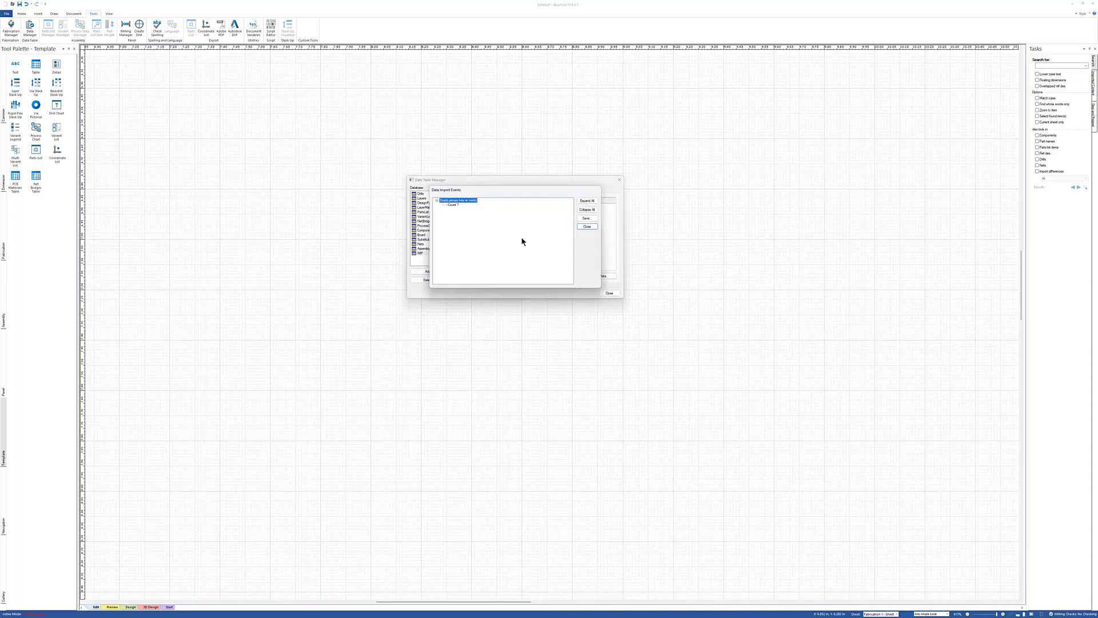
click(588, 226)
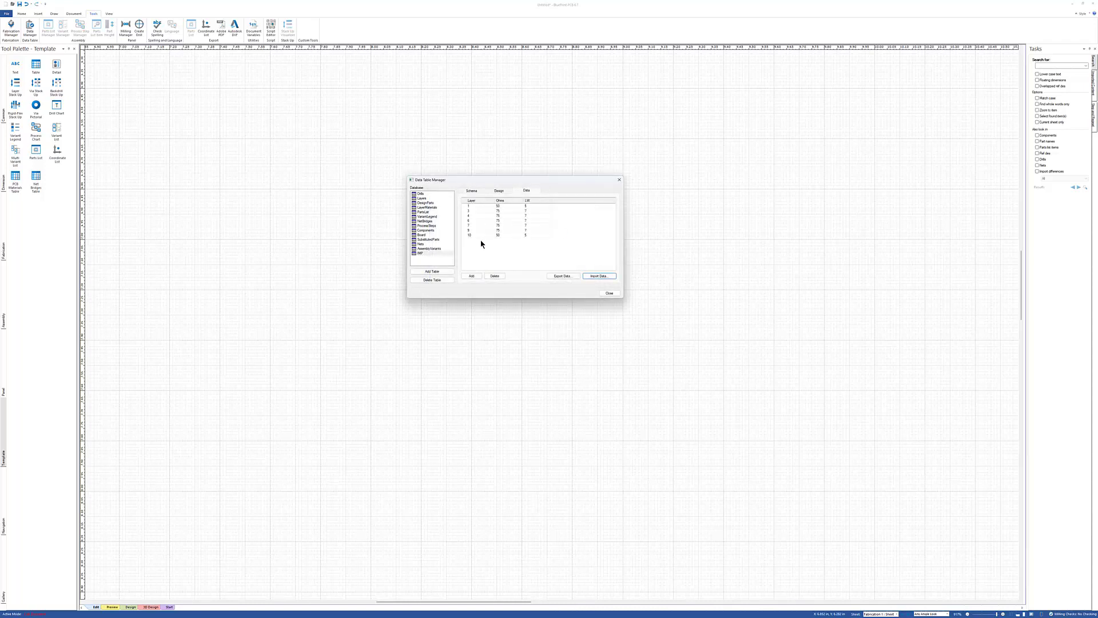
click(609, 293)
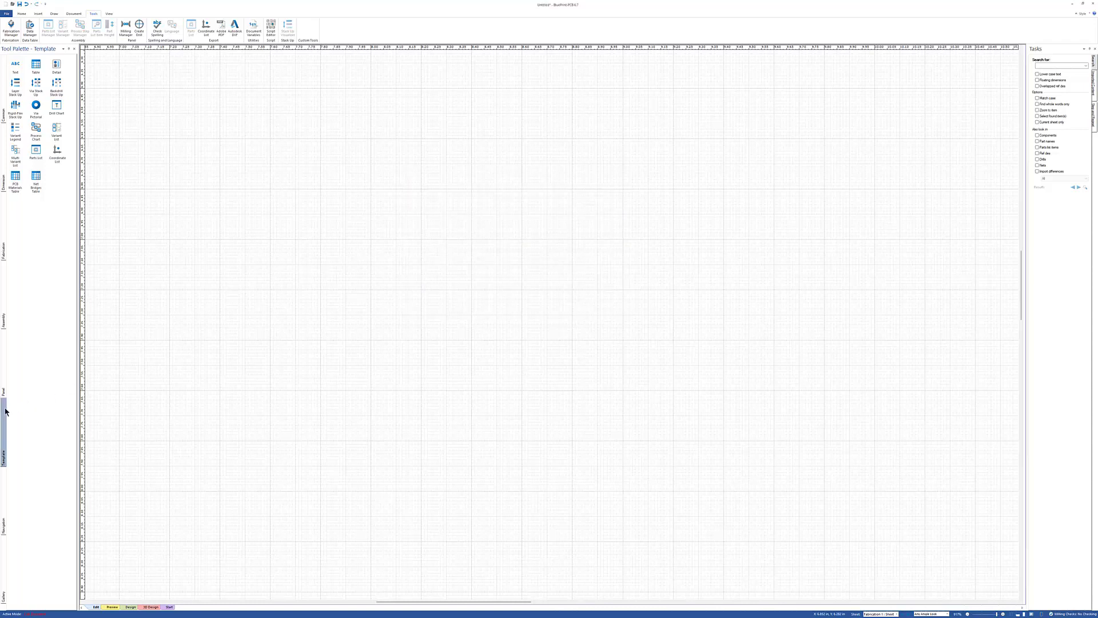
Step: Place a table template on the sheet and move it towards the sheet's upper left area
click(36, 65)
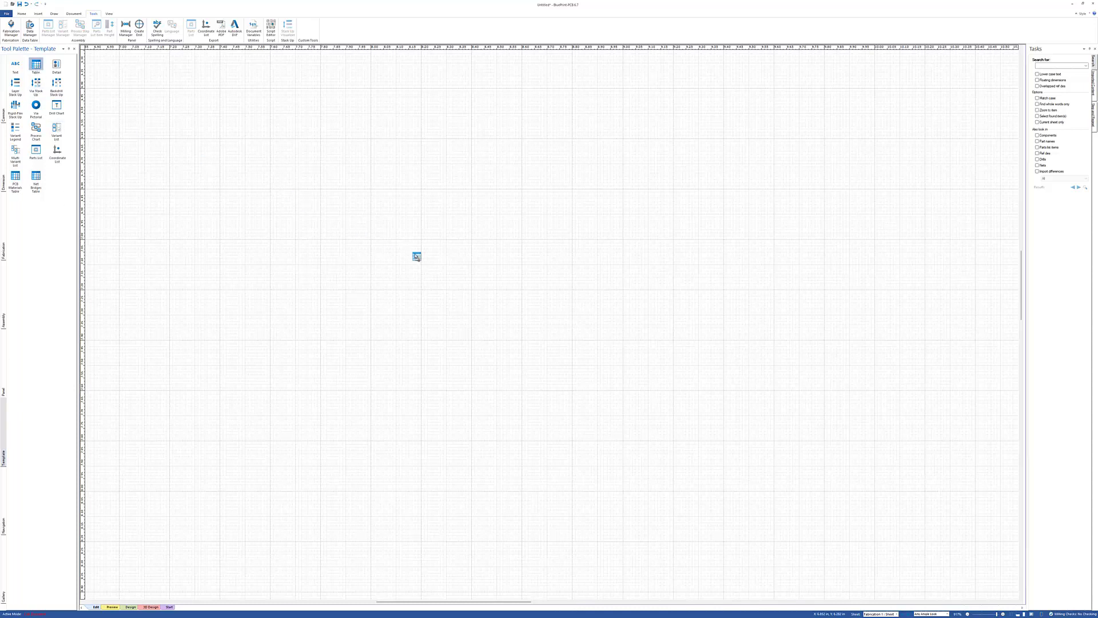
click(429, 232)
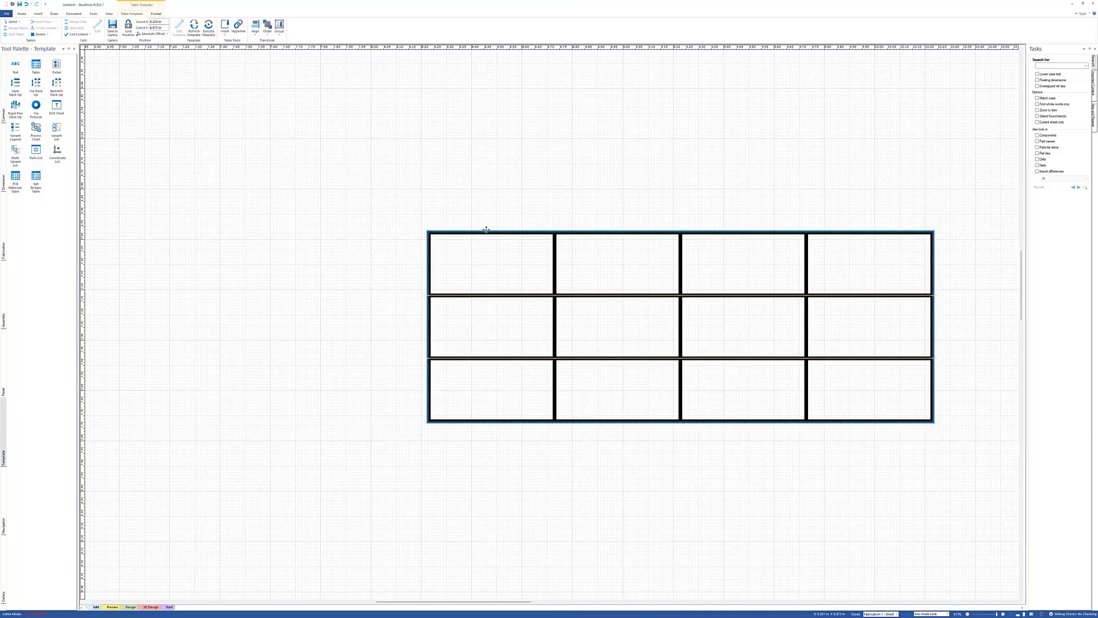
drag(486, 229, 293, 161)
Step: Delete the bottom row and the first column of the table template
drag(299, 335, 673, 327)
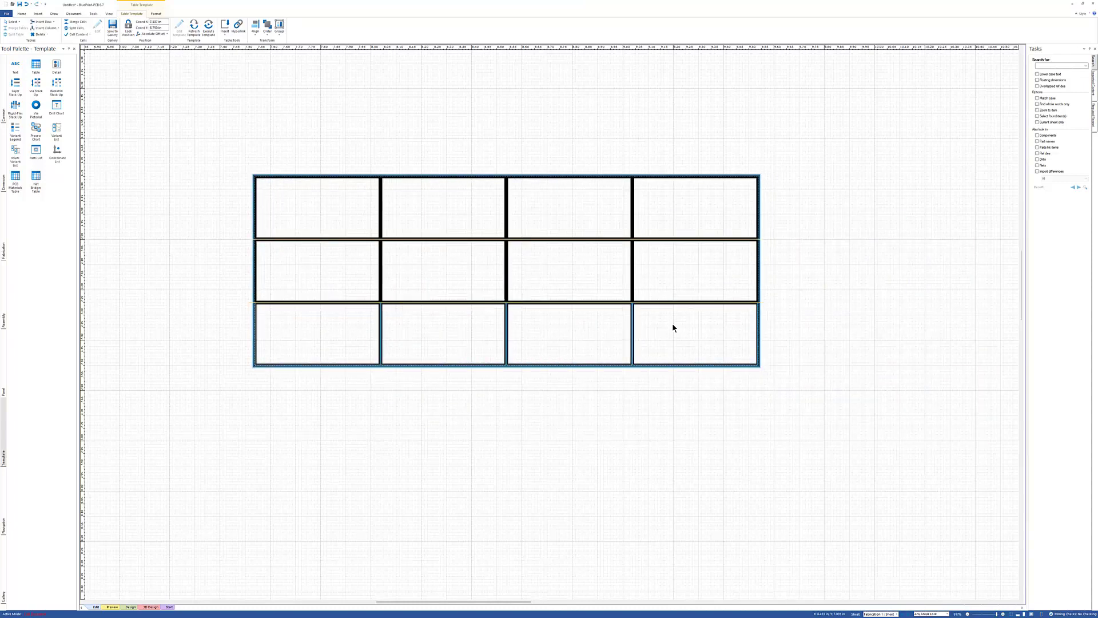
click(40, 35)
click(44, 55)
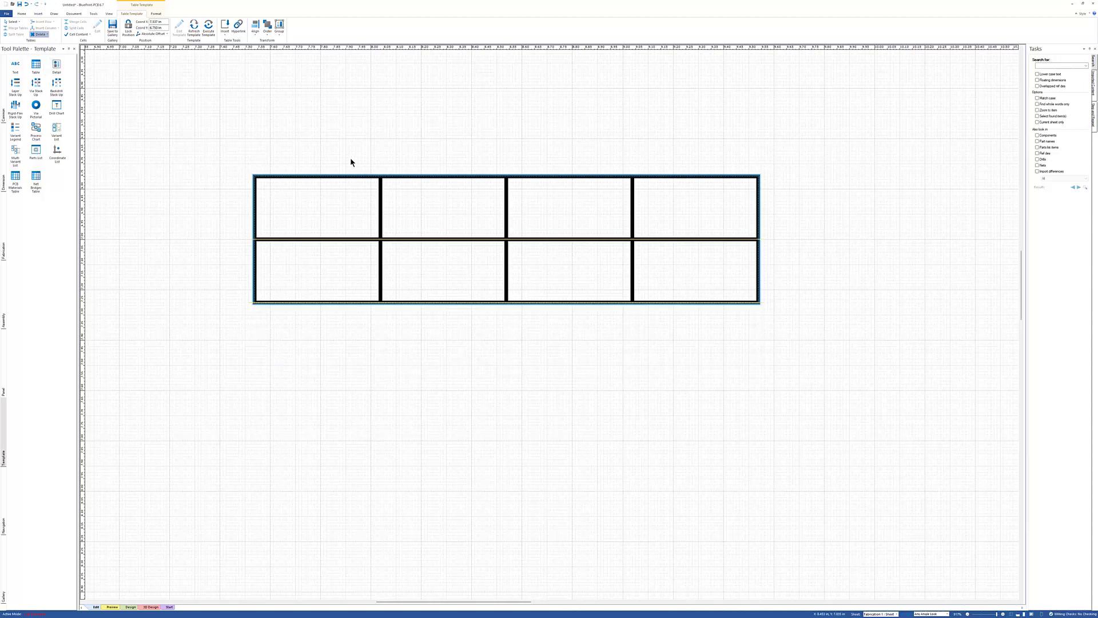
drag(325, 226, 332, 265)
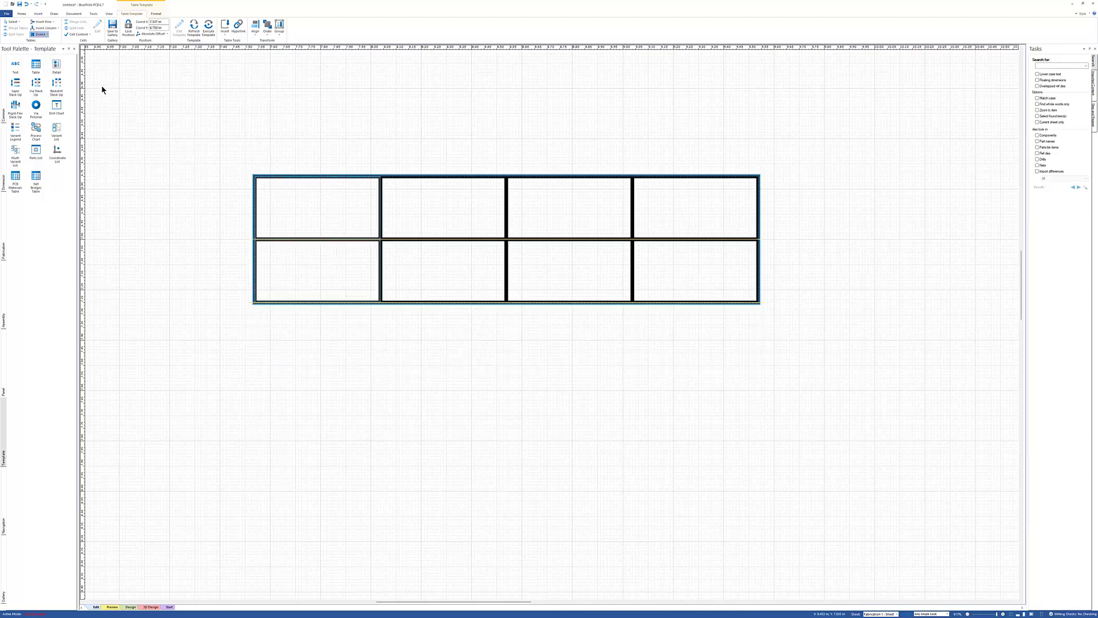
click(40, 34)
click(44, 48)
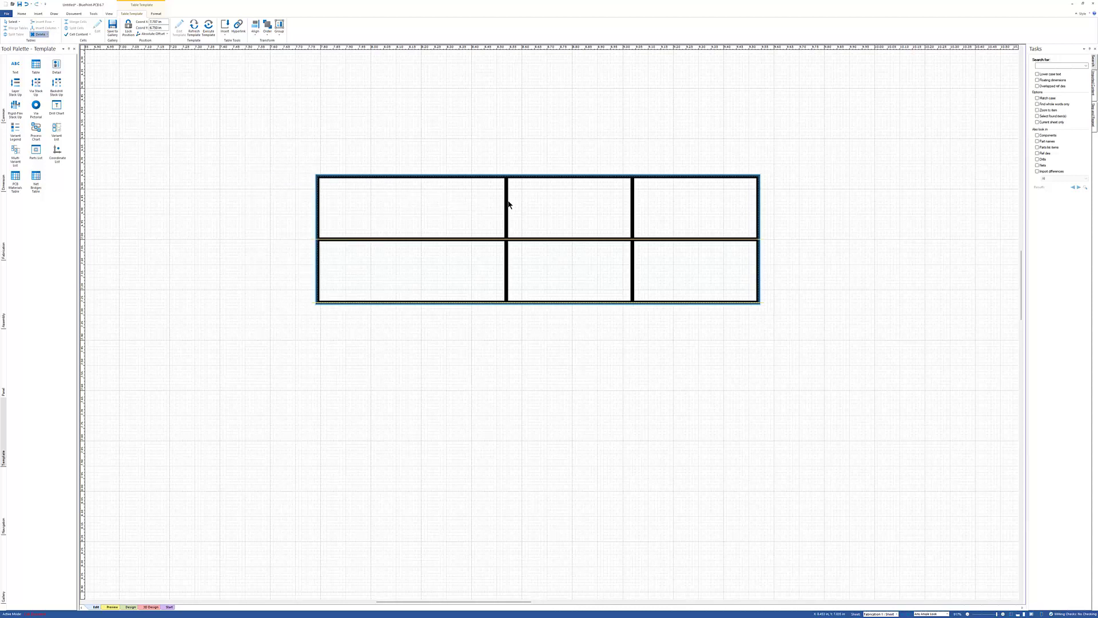
Step: Narrow the first column to match the other two and insert an extra row above the template's bottom row
drag(506, 206, 656, 204)
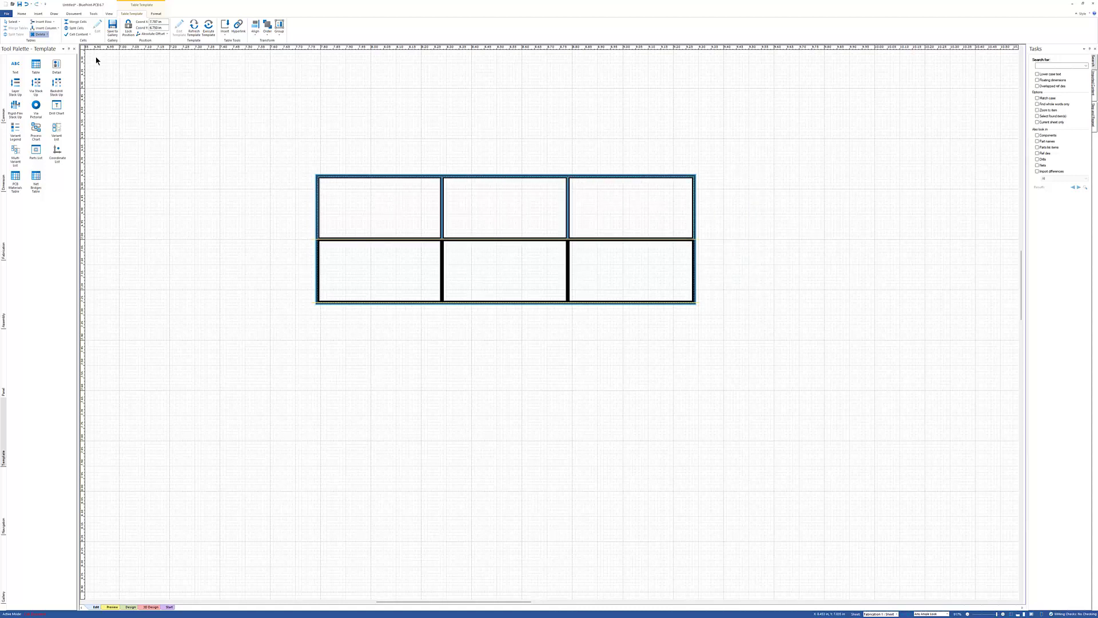
click(52, 22)
click(51, 34)
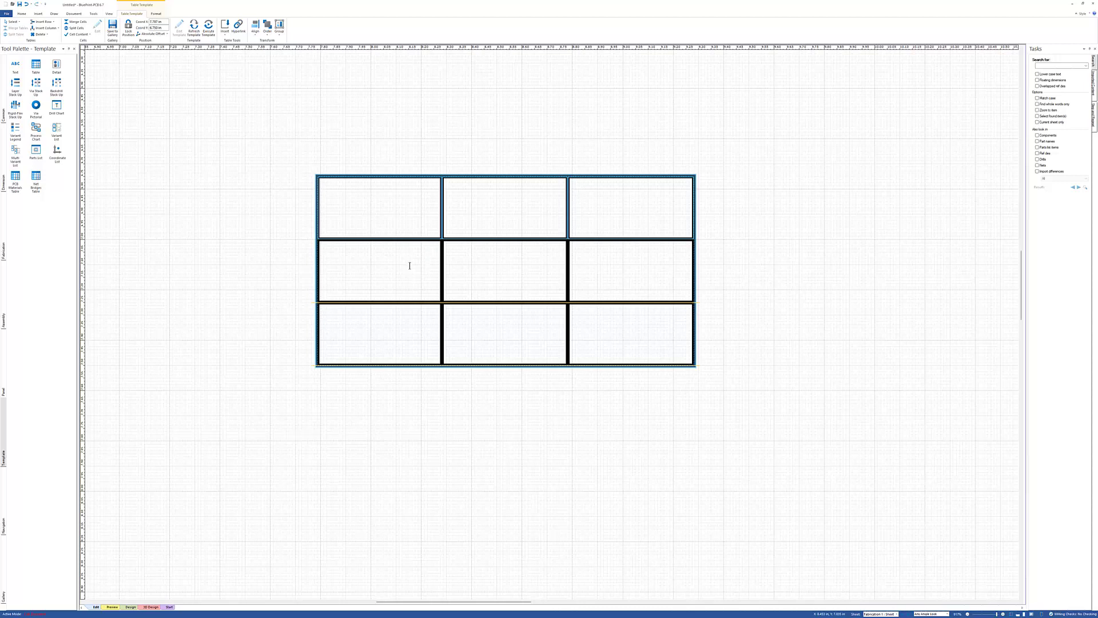
Step: Merge the three cells of the table's top row into one title cell
click(310, 388)
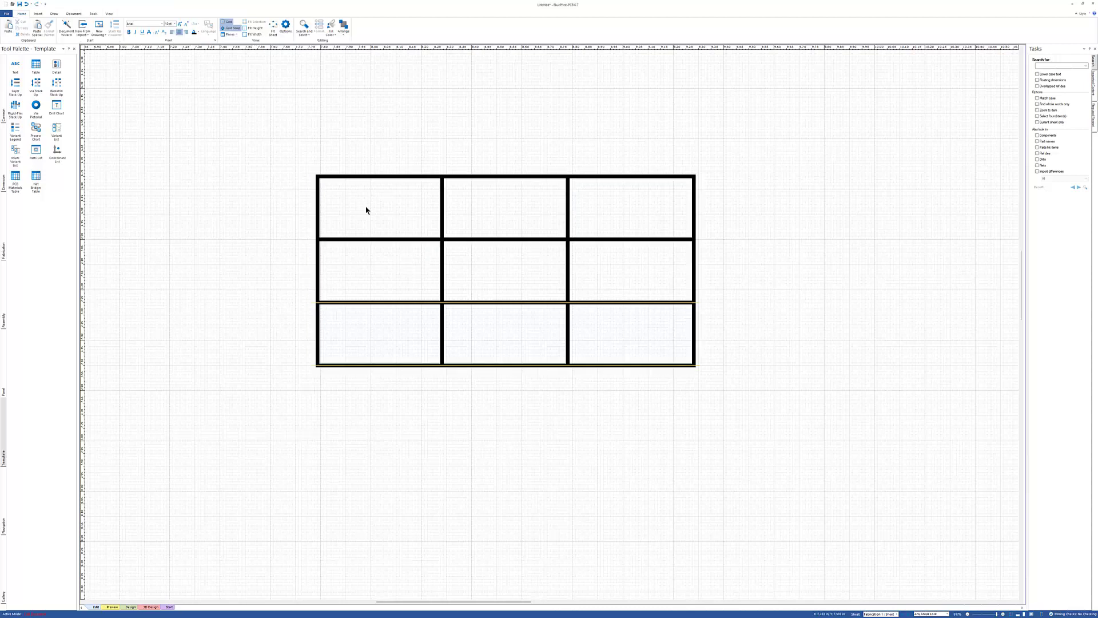
drag(368, 209, 640, 203)
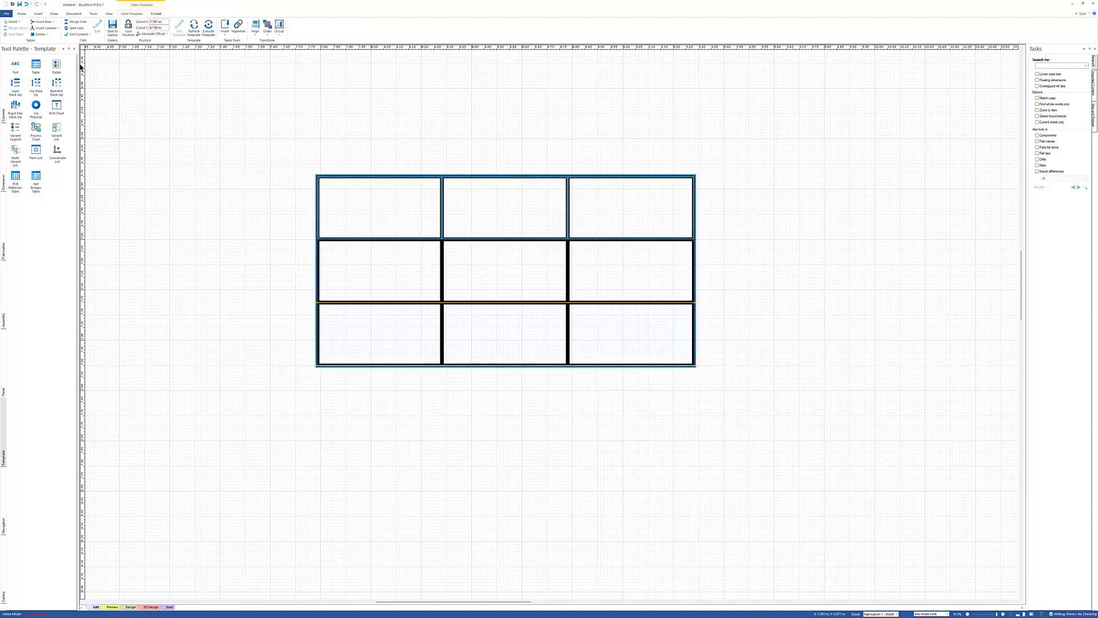
click(74, 22)
Step: Enter the title "Impedance" in the merged top cell of the table
double_click(511, 205)
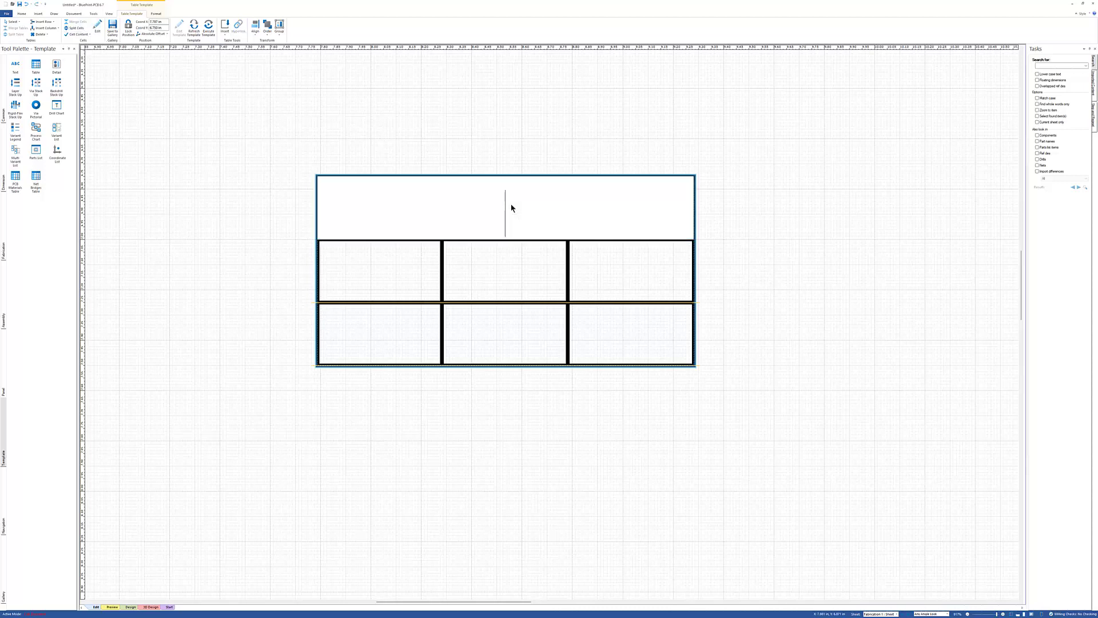
click(156, 14)
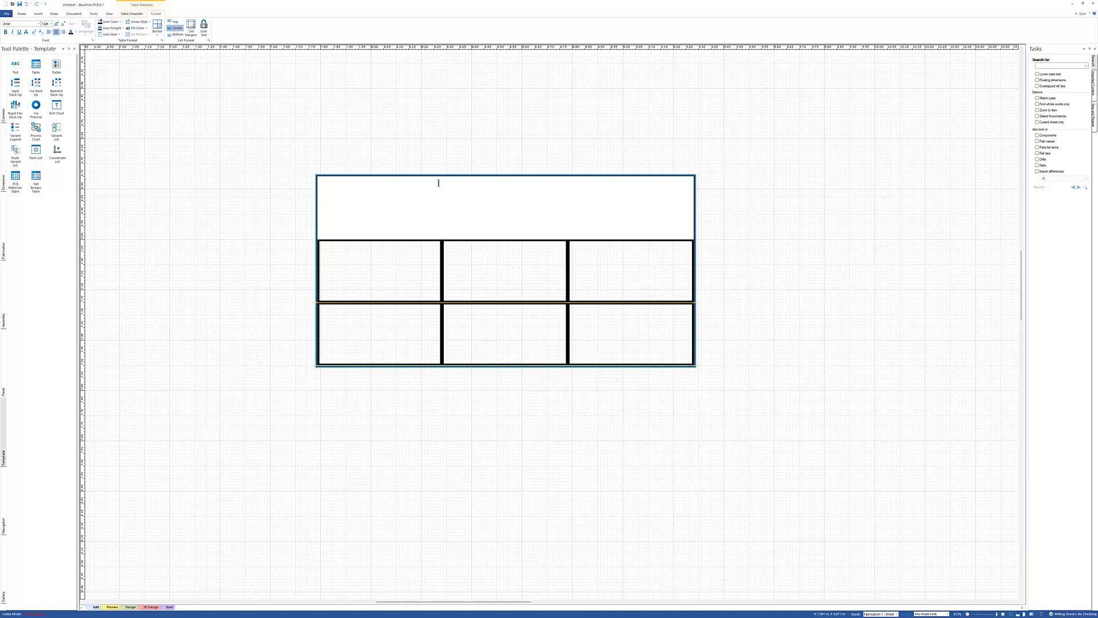
text(Impedamce)
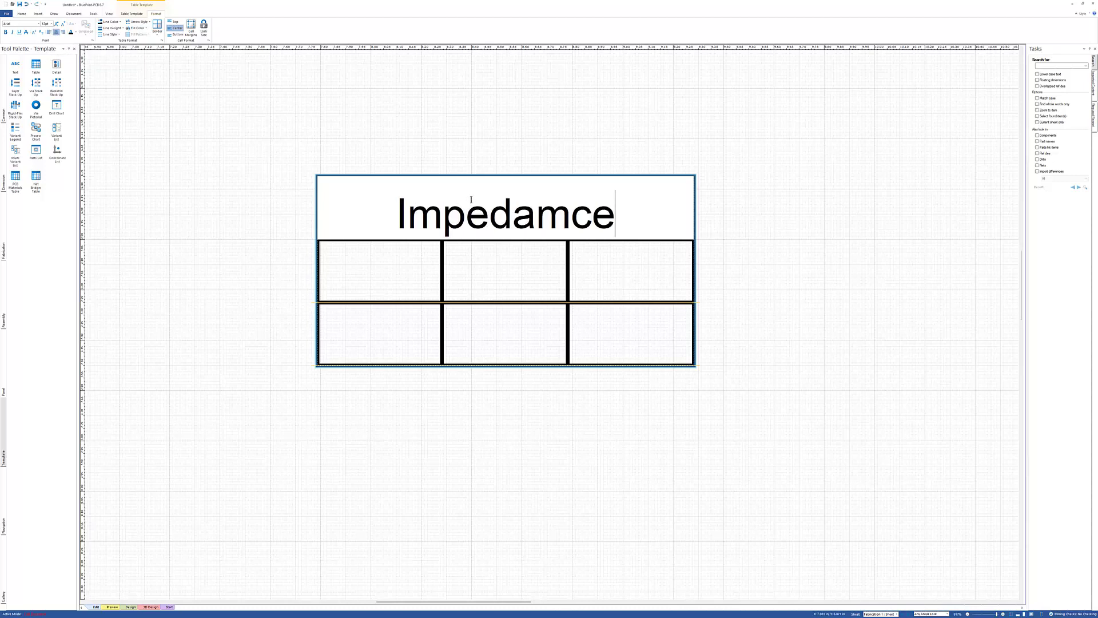
key(BackSpace)
key(BackSpace)
key(BackSpace)
key(BackSpace)
text(ance)
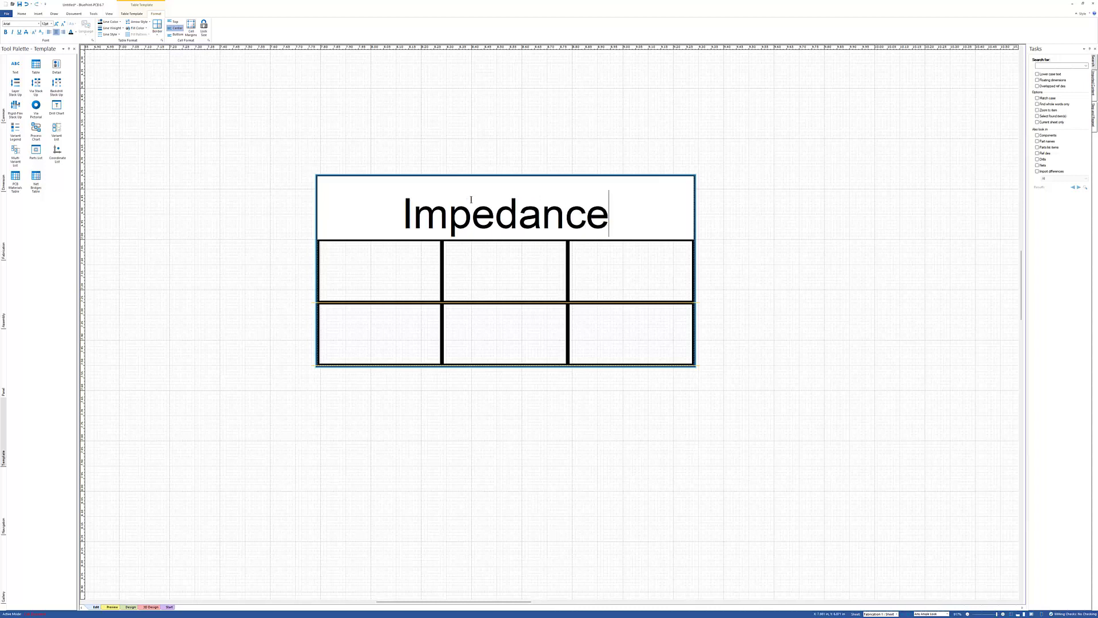
Step: Set IMP as the table template's data source
click(408, 289)
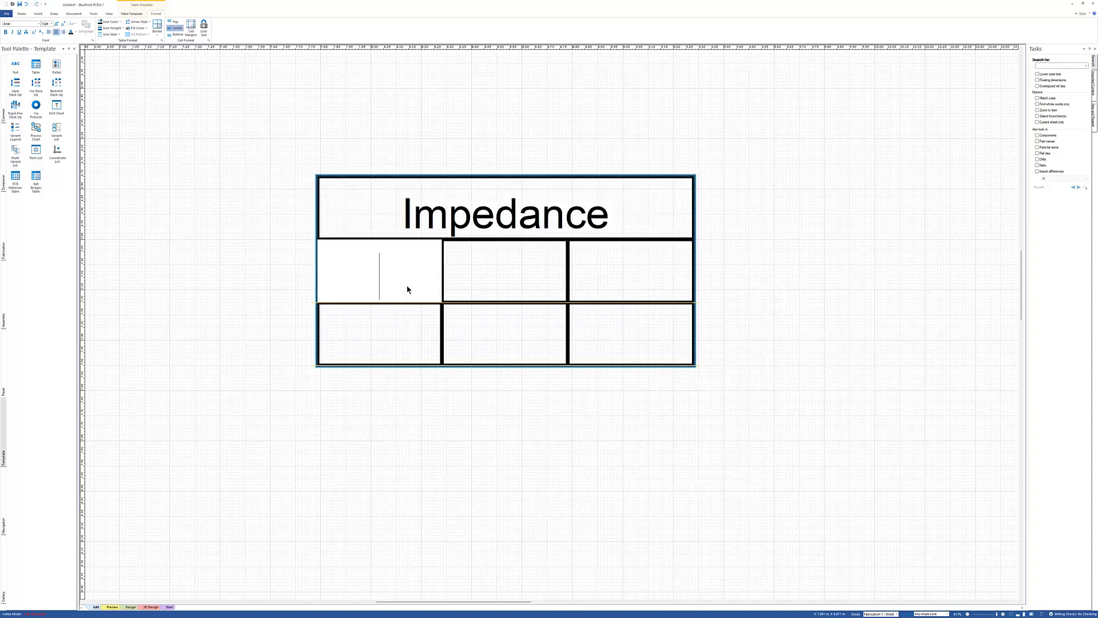
click(453, 173)
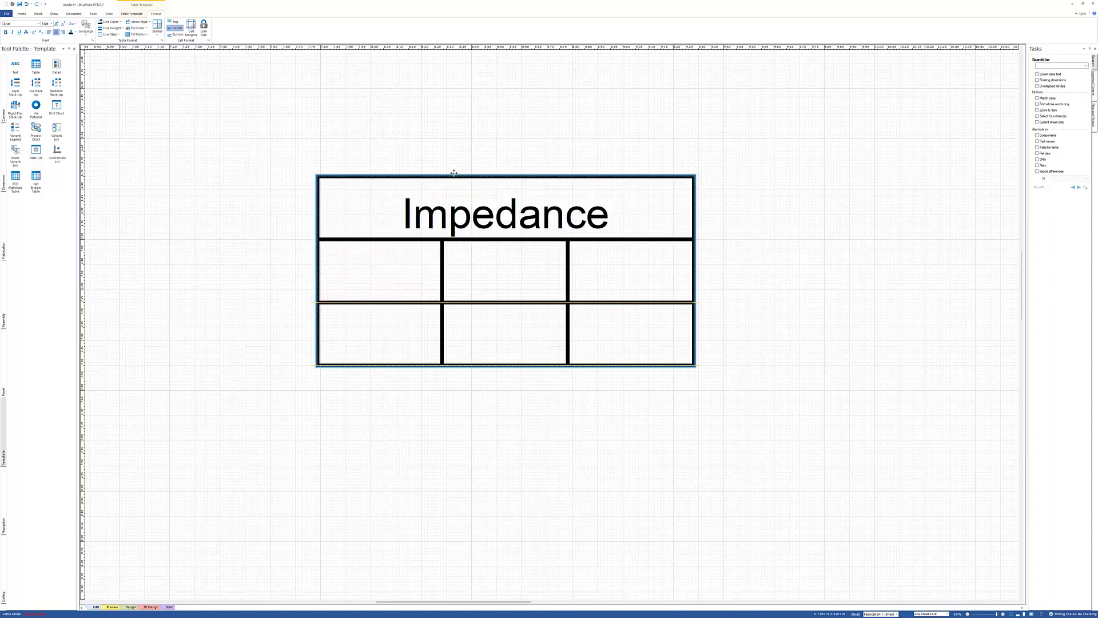
right_click(454, 173)
click(482, 286)
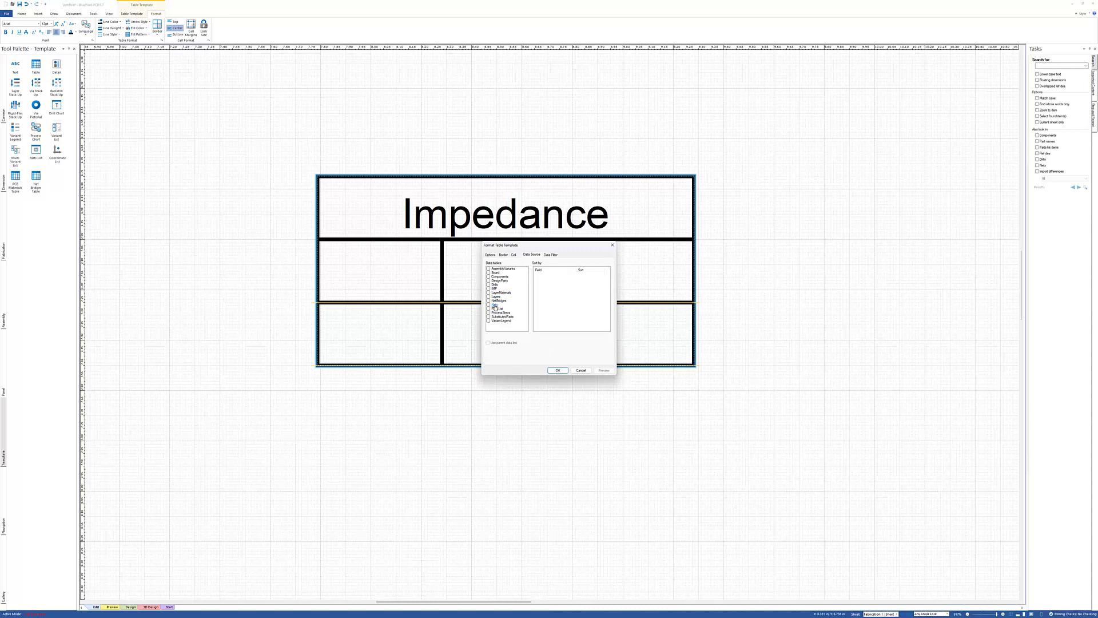
click(488, 288)
click(558, 370)
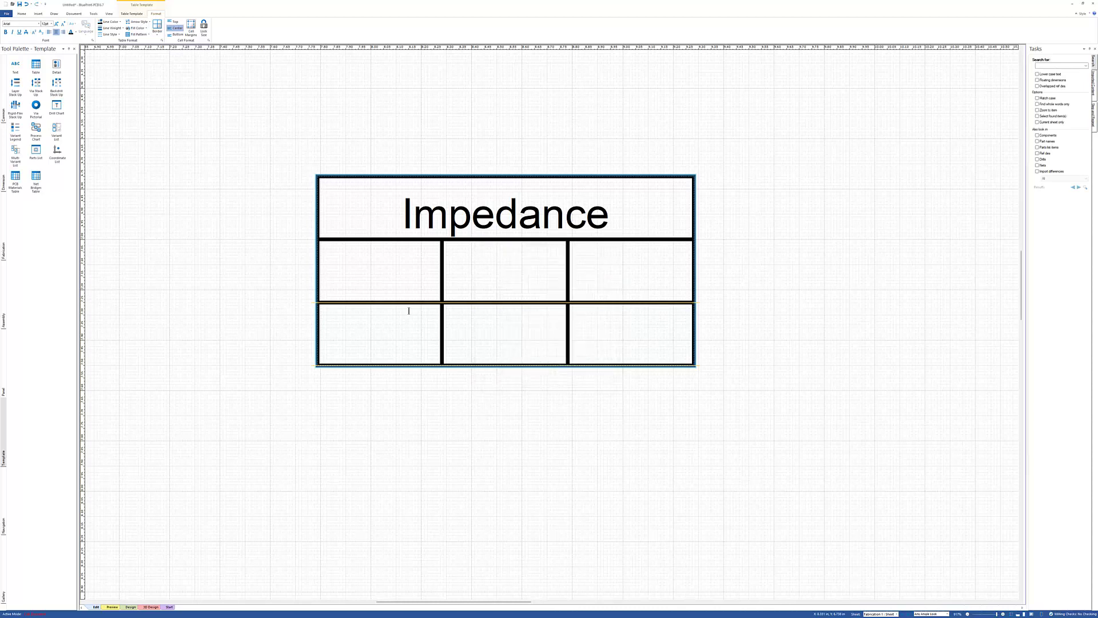
Step: Enter the column headings "Layer", "Ohms" and "LW" in the row beneath the Impedance title
double_click(382, 271)
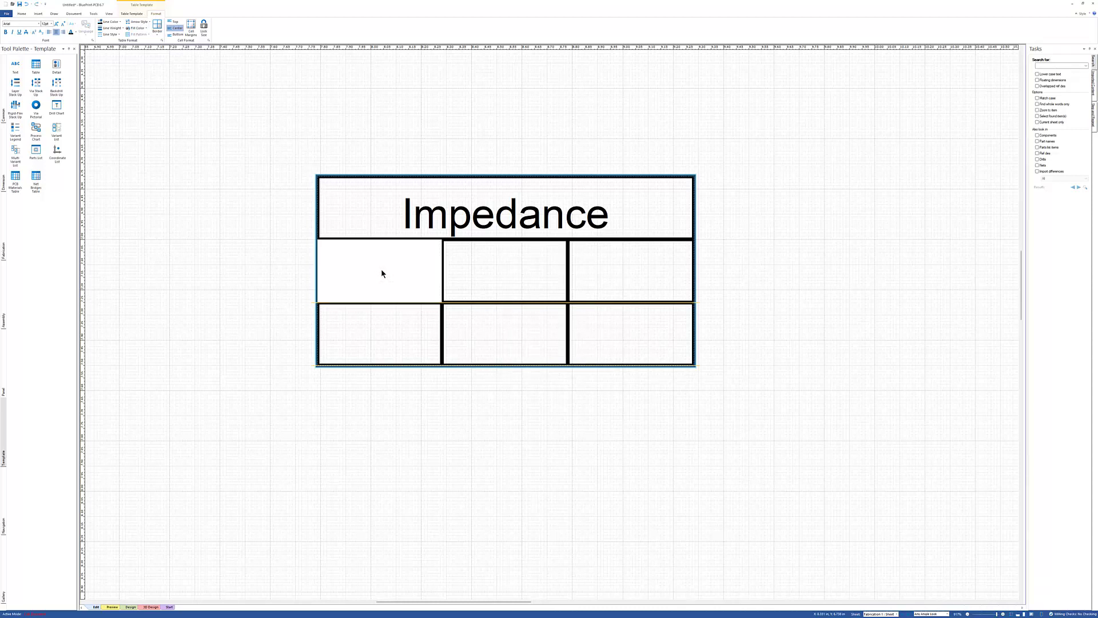
text(Layer)
click(485, 279)
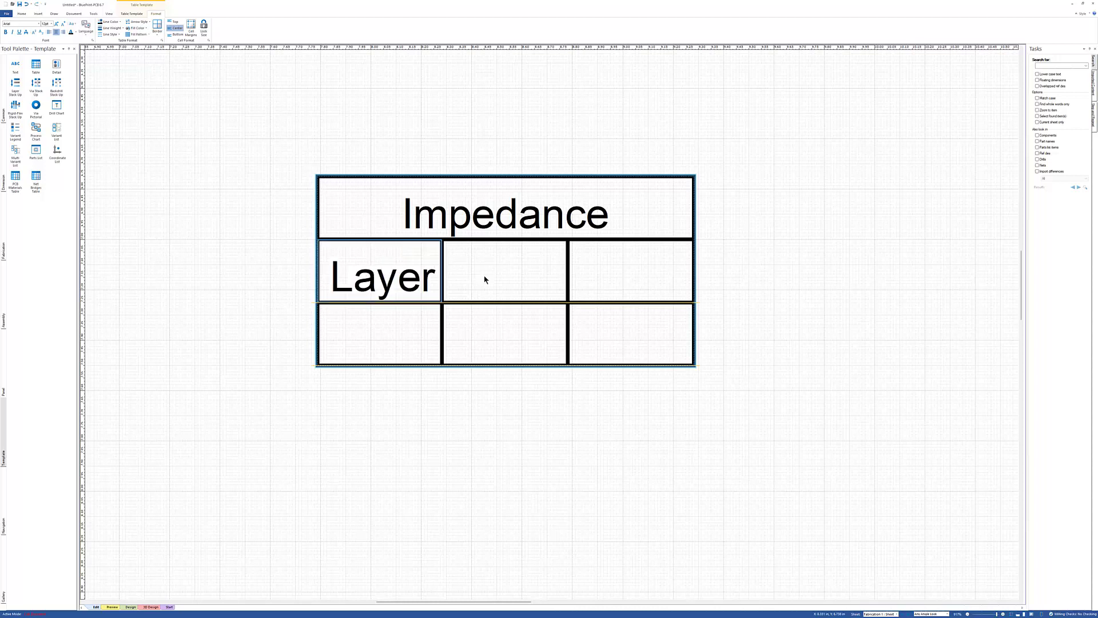
double_click(484, 279)
text(O)
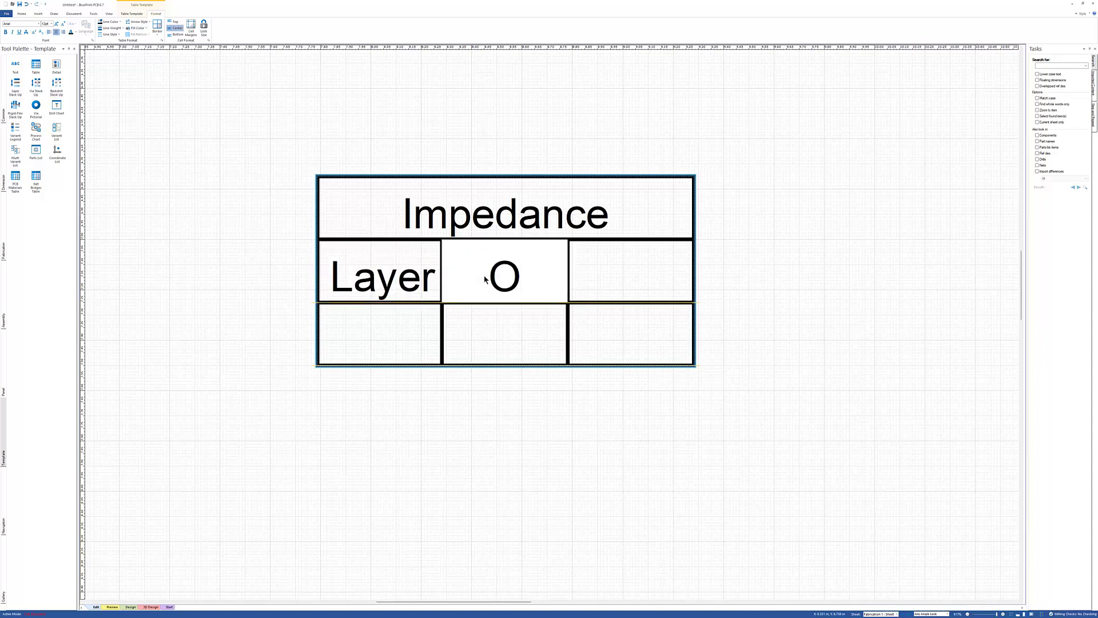
text(hms)
click(627, 275)
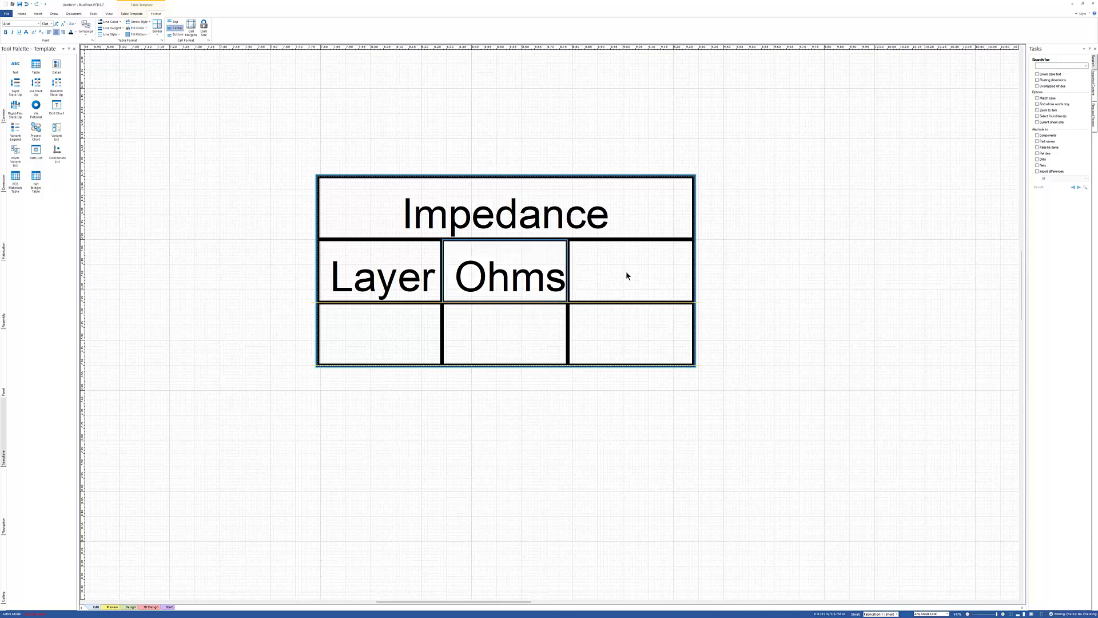
double_click(627, 276)
text(LW)
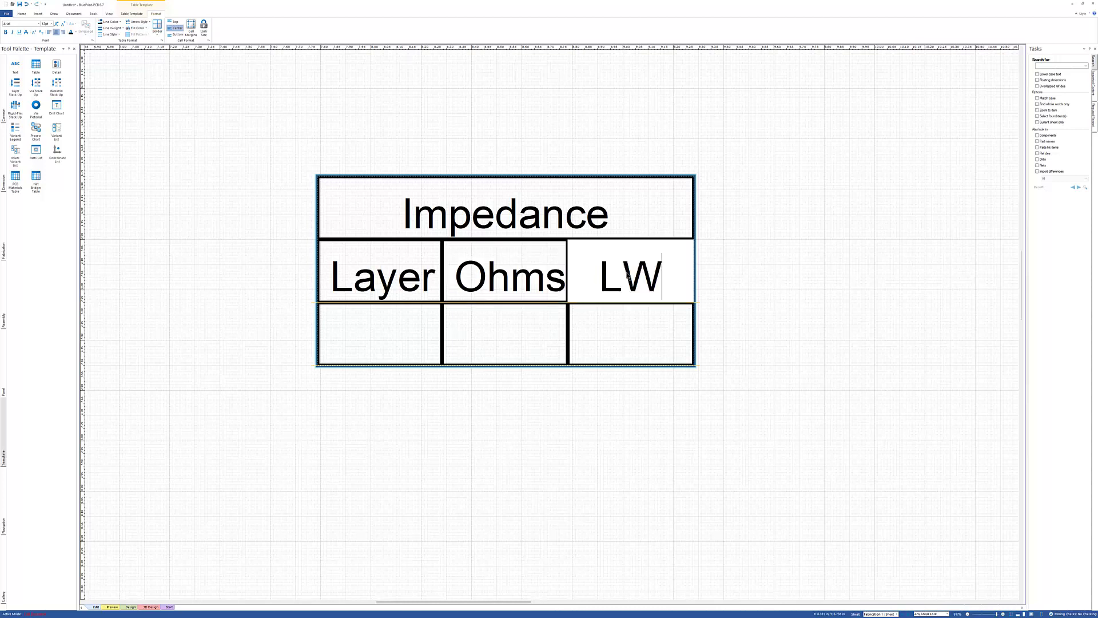
Step: Link the bottom-row cell under the Layer heading to the single data field IMP.Layer
double_click(380, 329)
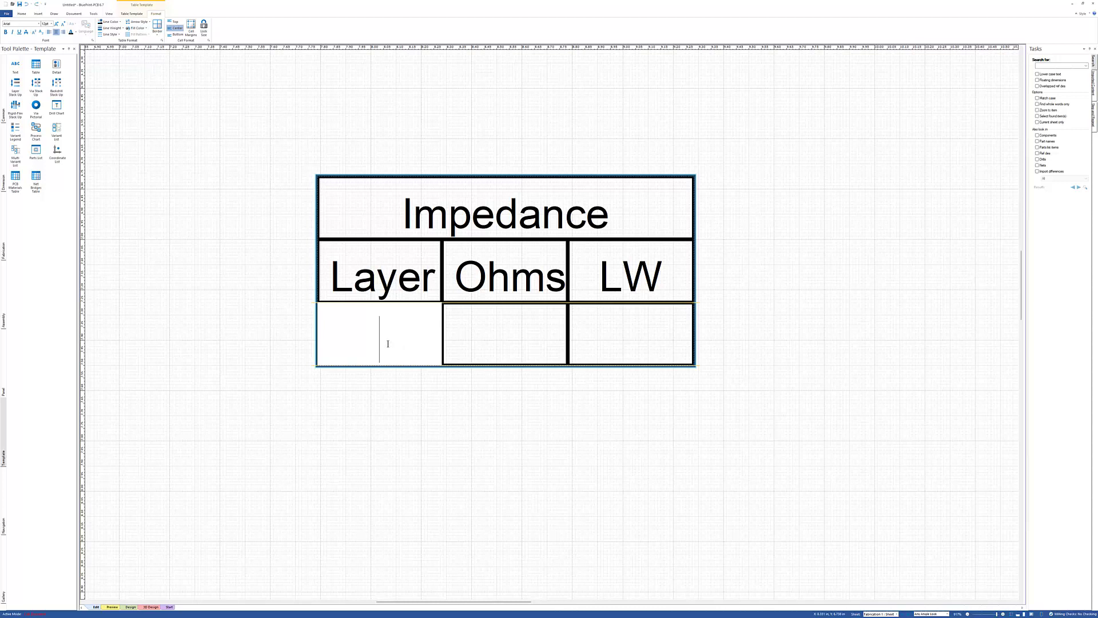
right_click(387, 344)
click(419, 454)
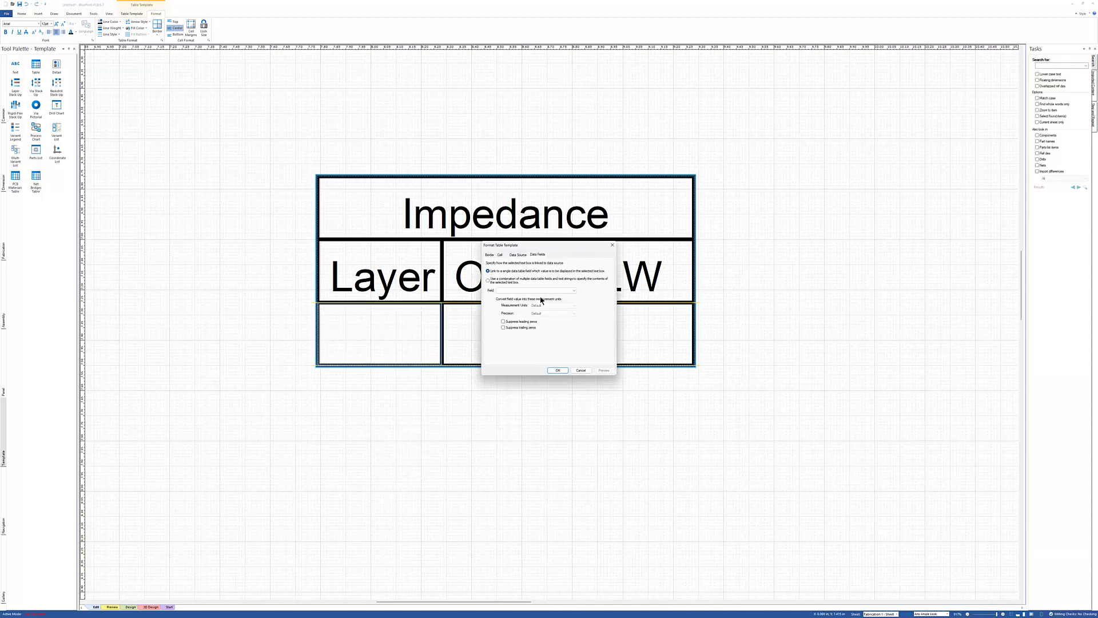
click(551, 290)
click(520, 302)
click(557, 370)
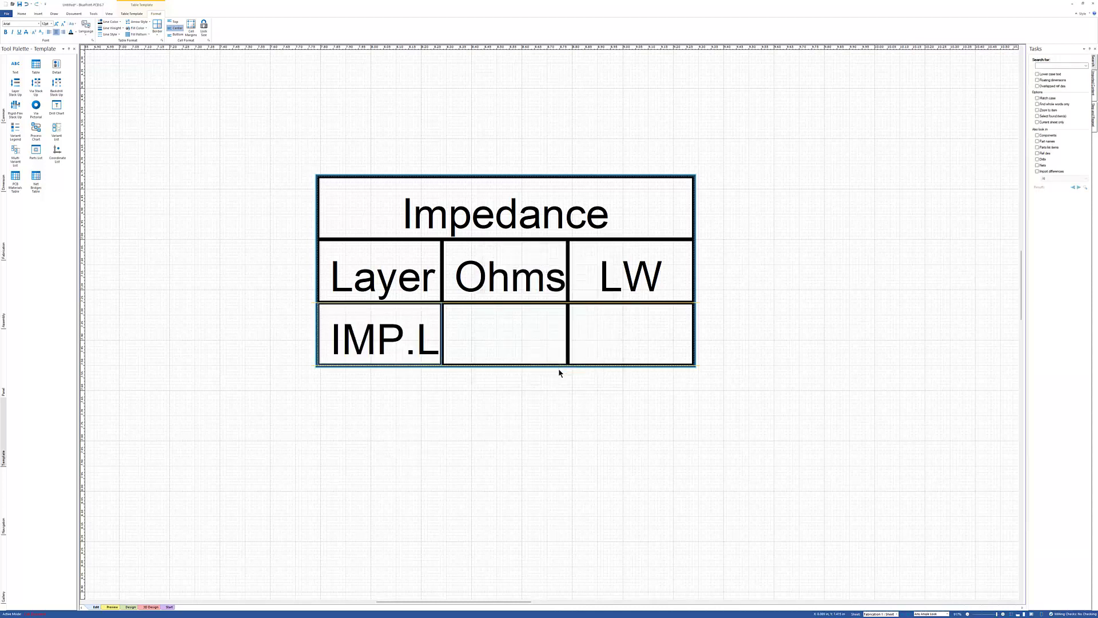
Step: Link the bottom-row cell under the Ohms heading to the single data field IMP.Ohms
right_click(503, 331)
click(484, 331)
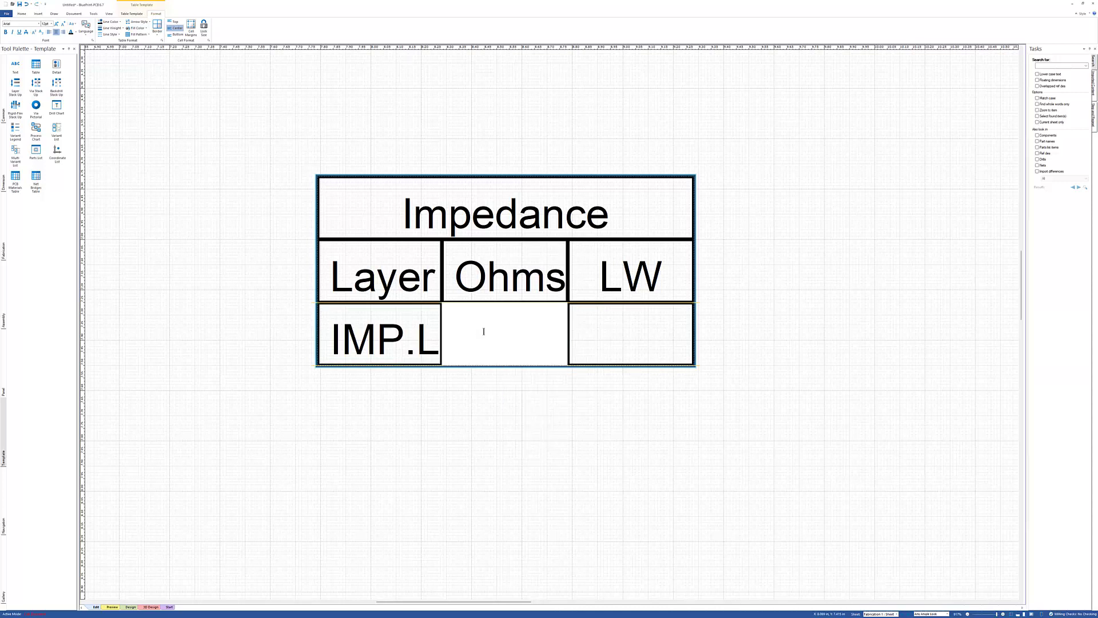
right_click(484, 331)
click(516, 443)
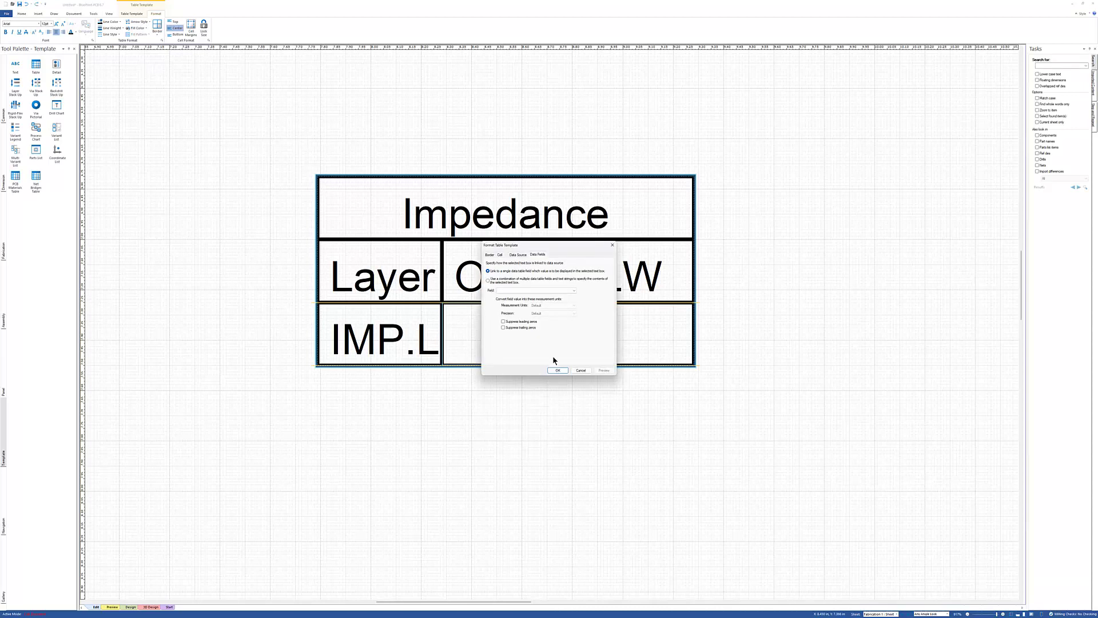
click(532, 291)
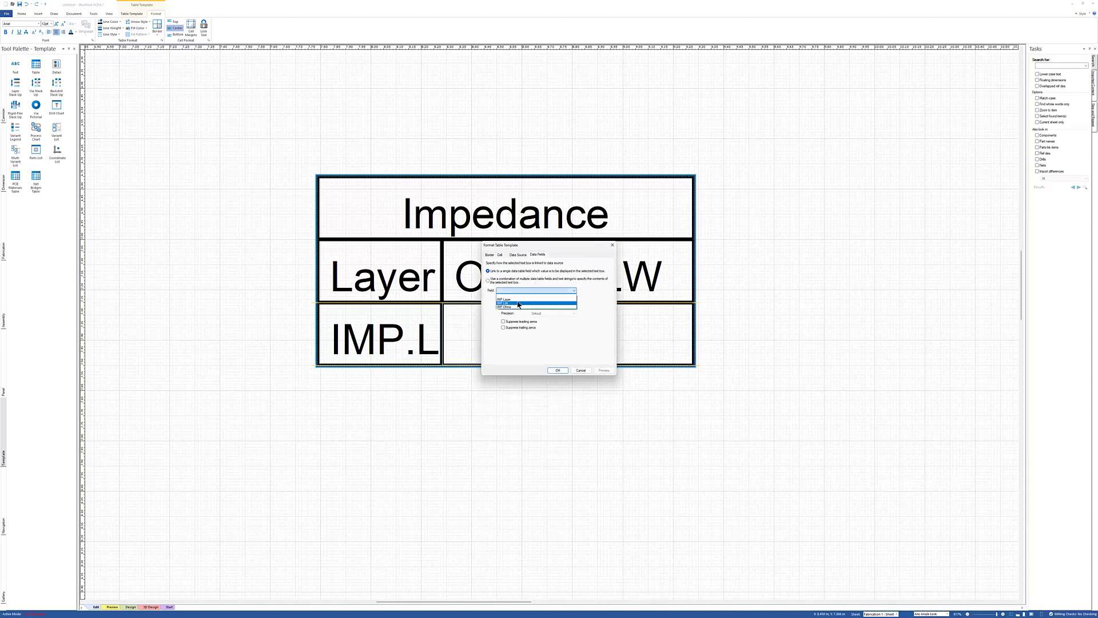
click(517, 307)
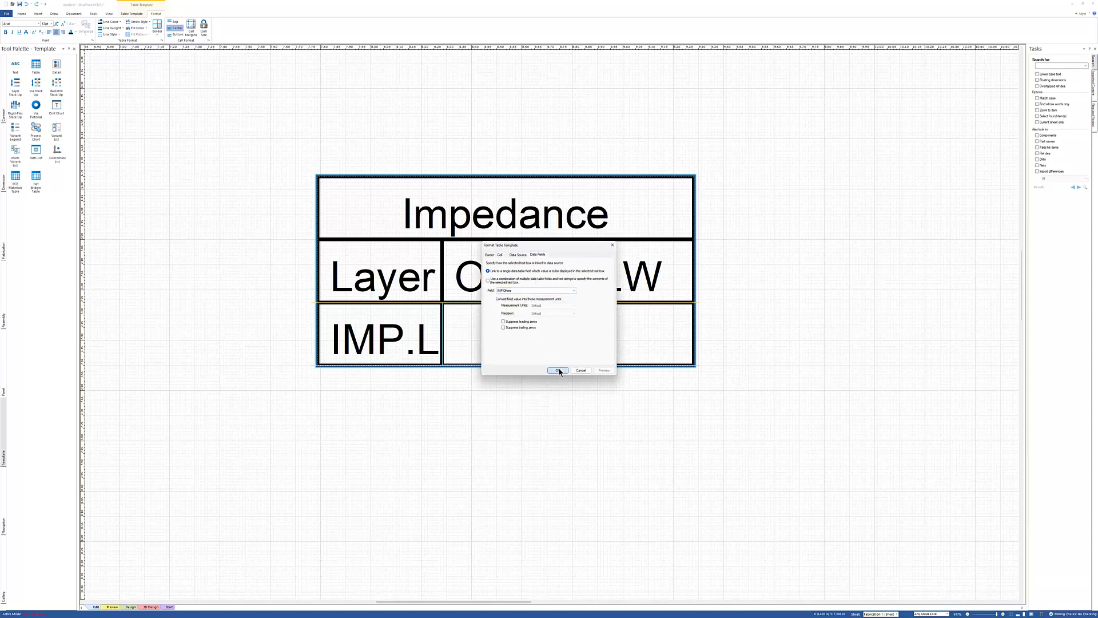
click(558, 371)
Step: Link the bottom-row cell under the LW heading to the single data field IMP.LW
click(631, 335)
right_click(632, 334)
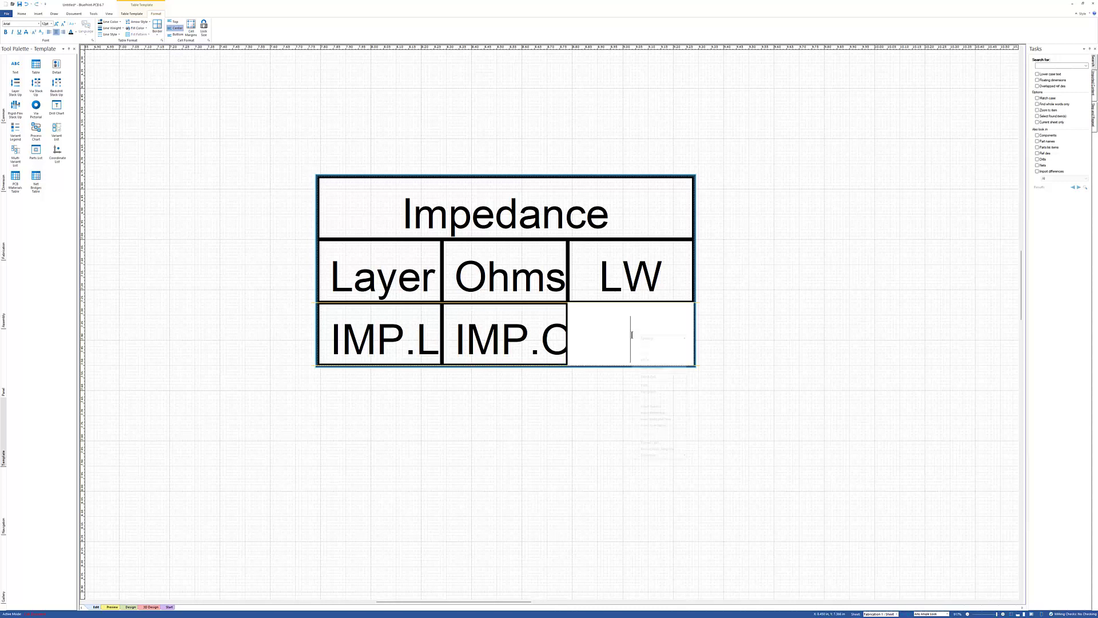
click(664, 443)
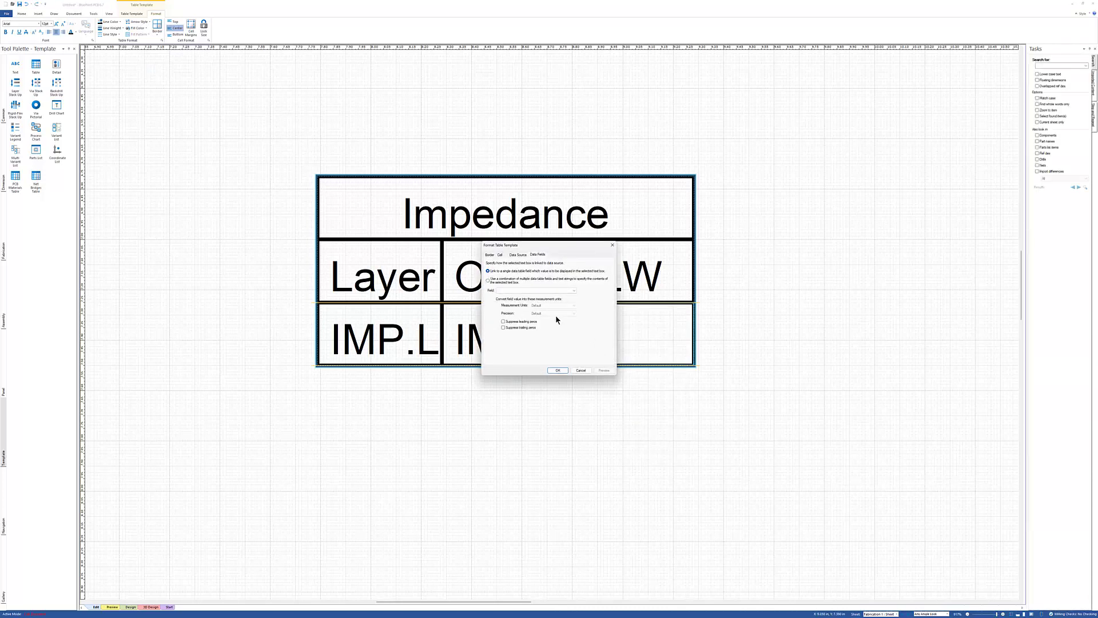
click(565, 290)
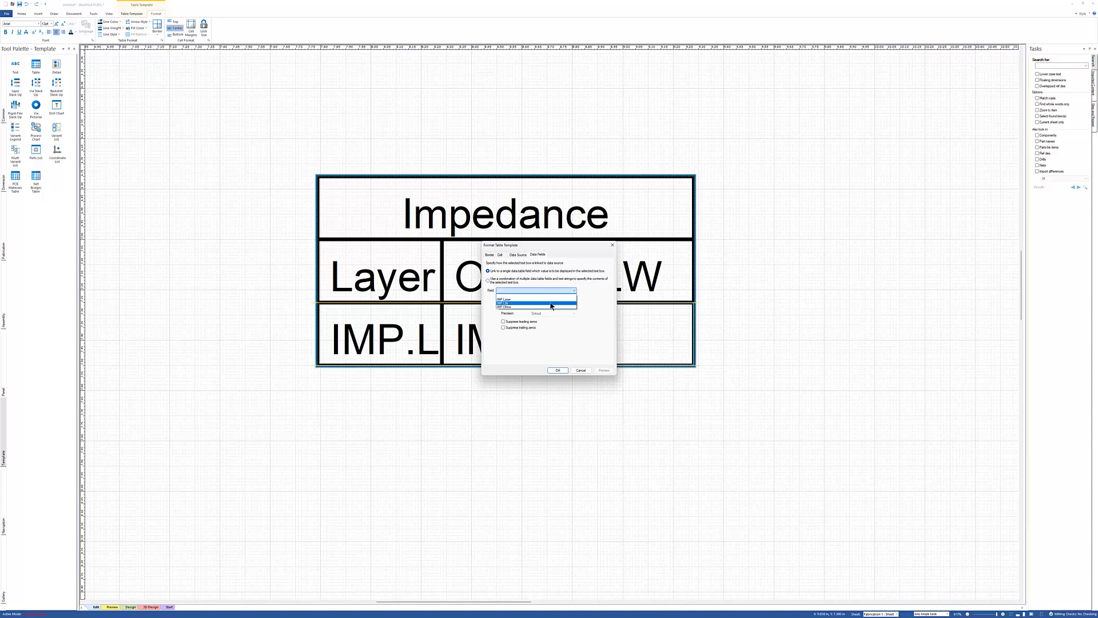
click(551, 304)
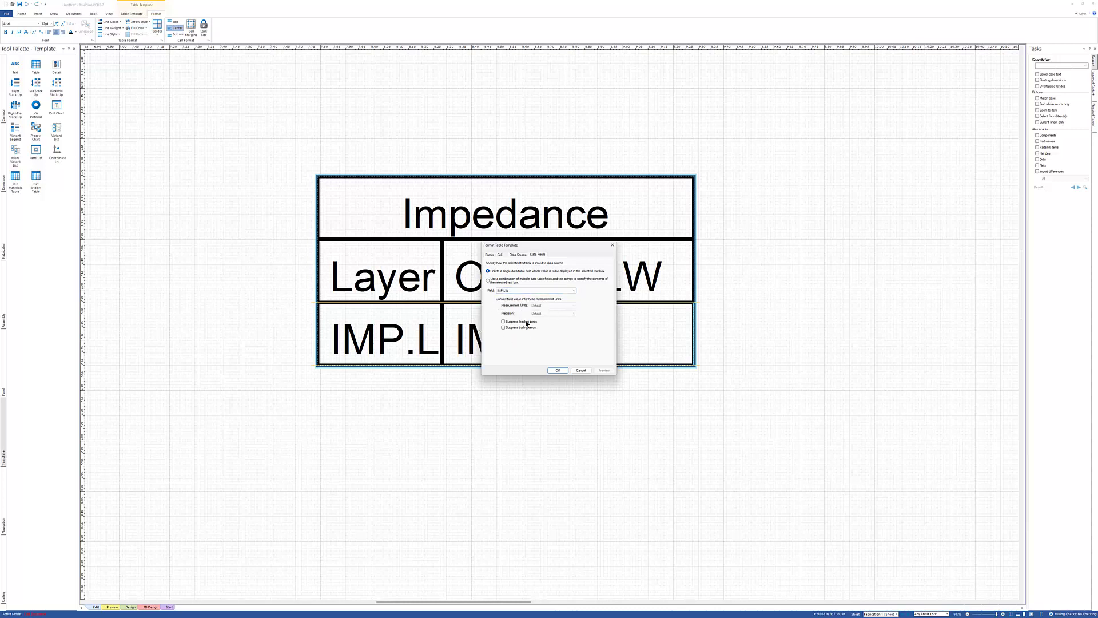
click(557, 370)
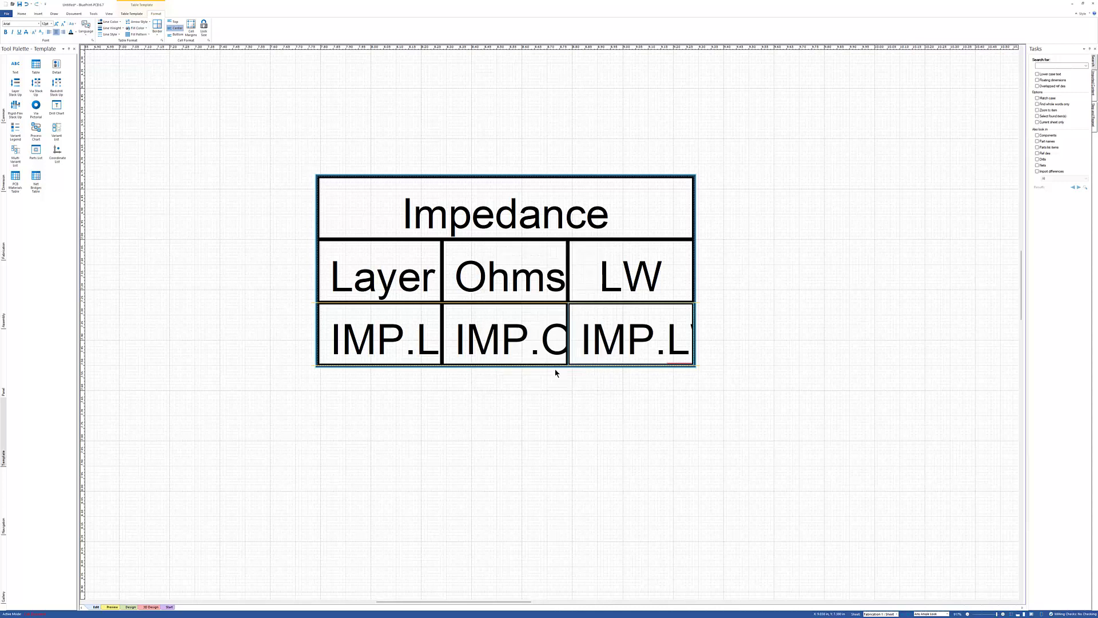
Step: Execute the table template to check the impedance rows it generates, and return it to template editing
right_click(513, 173)
click(535, 280)
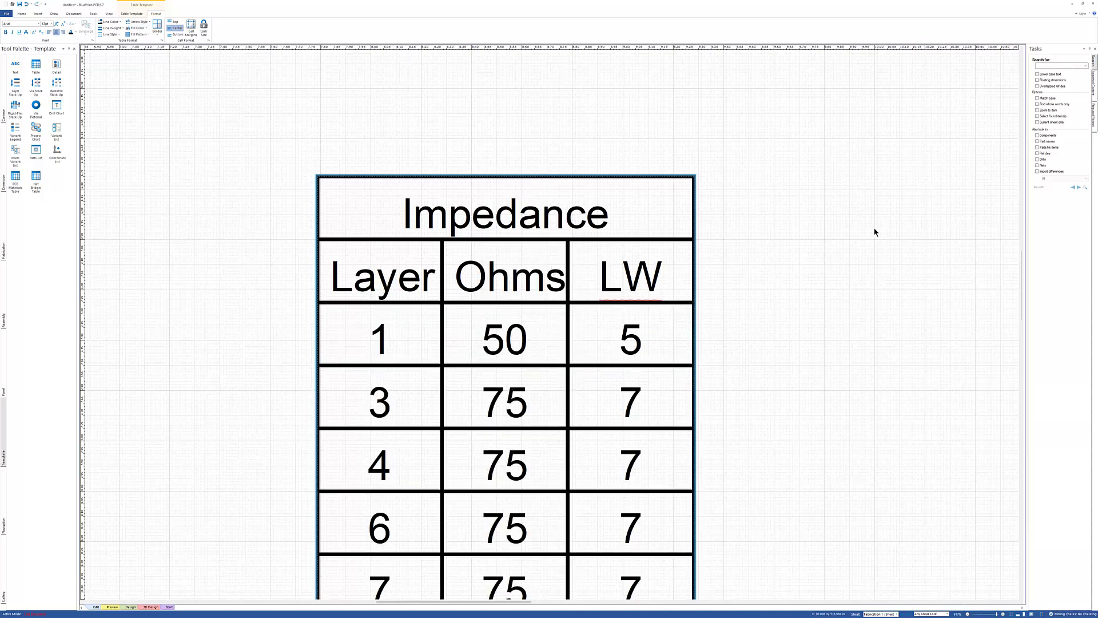
scroll(547, 209, down, 5)
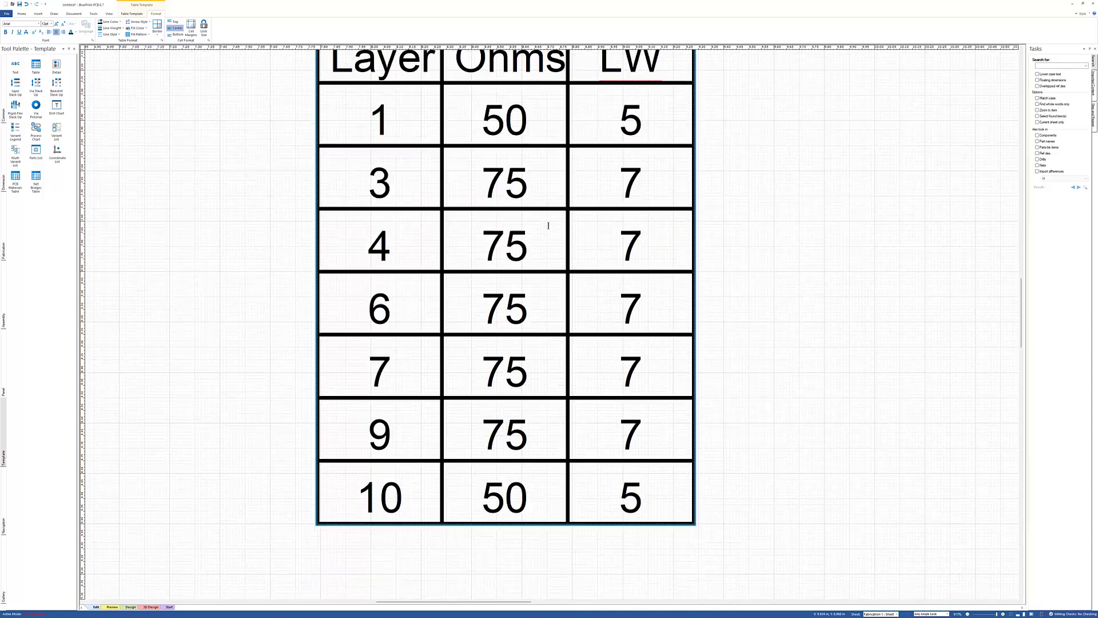
scroll(548, 225, up, 2)
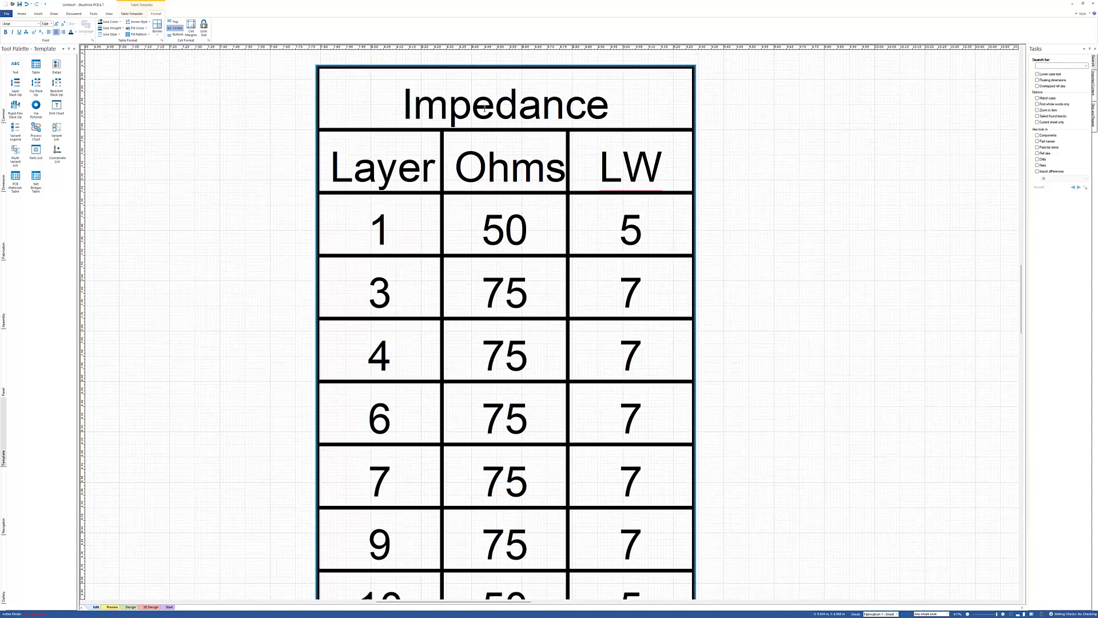
right_click(479, 67)
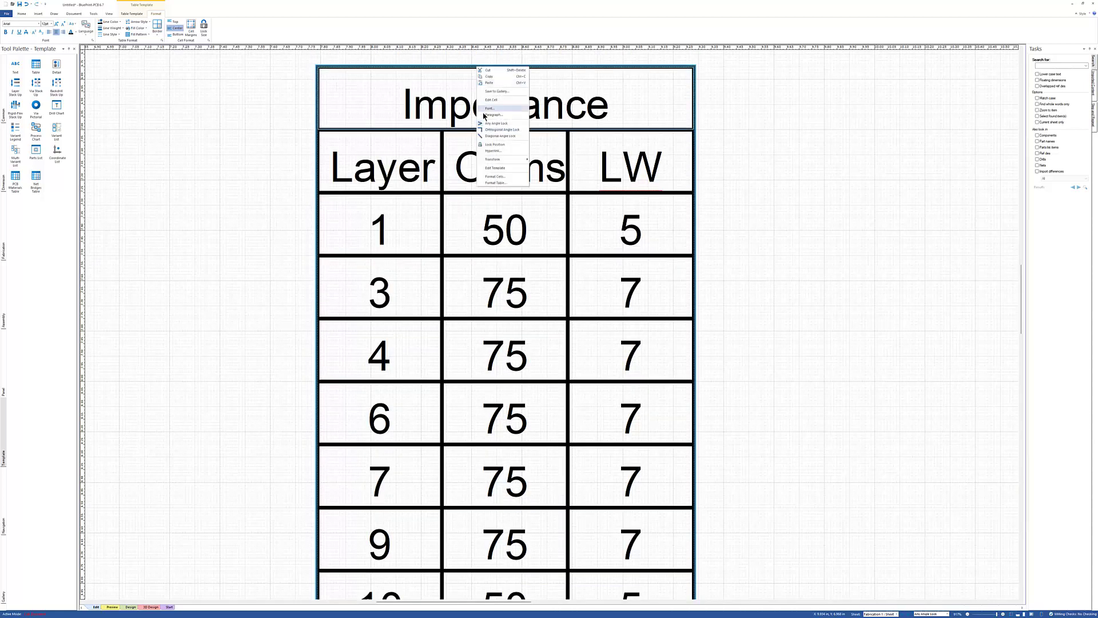
click(496, 168)
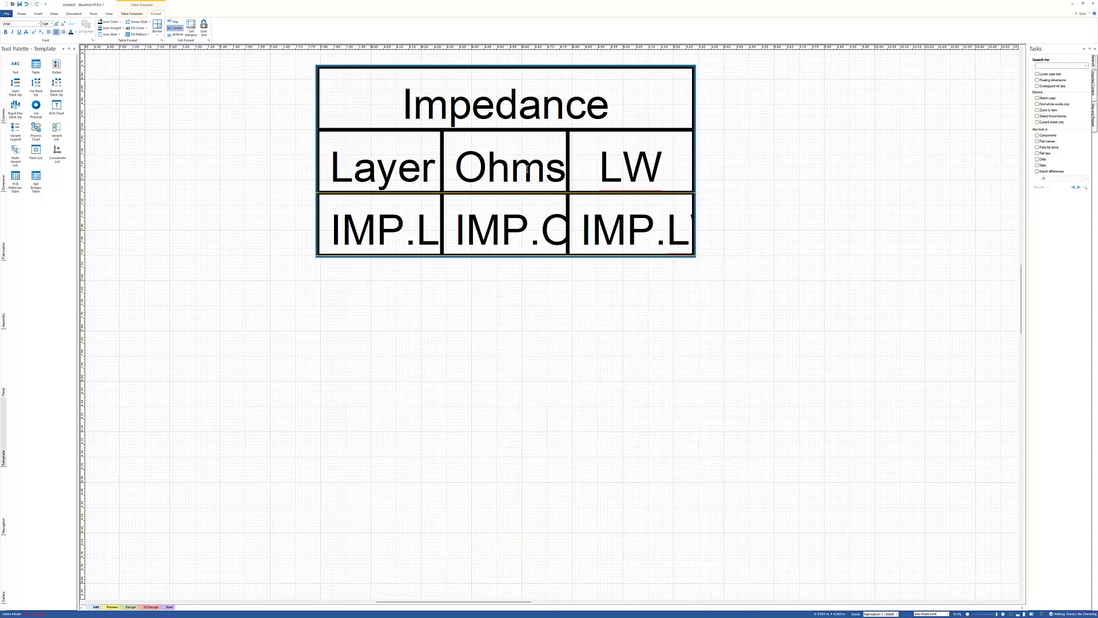
Step: Save the table template to the Templates folder of the Default Element Gallery as "Impedance chart"
right_click(505, 65)
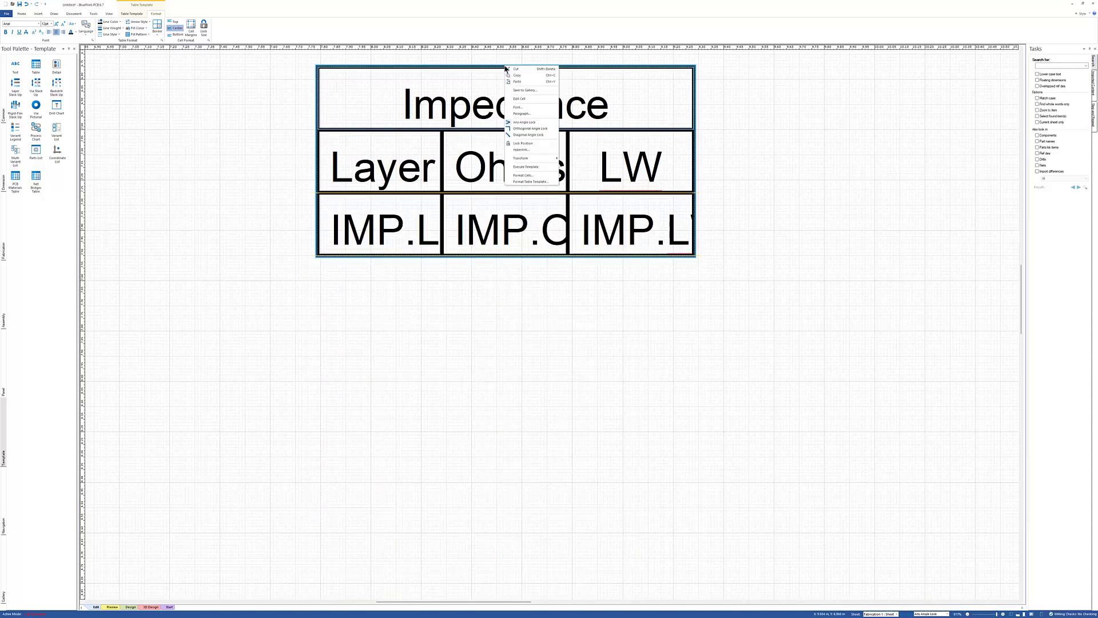
click(557, 122)
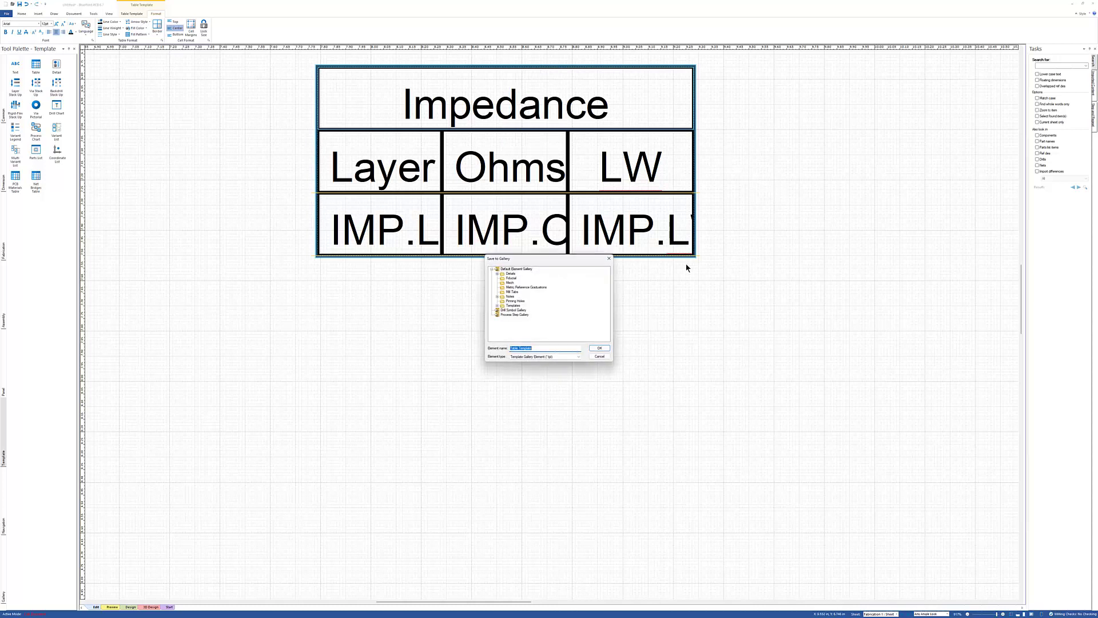
click(497, 306)
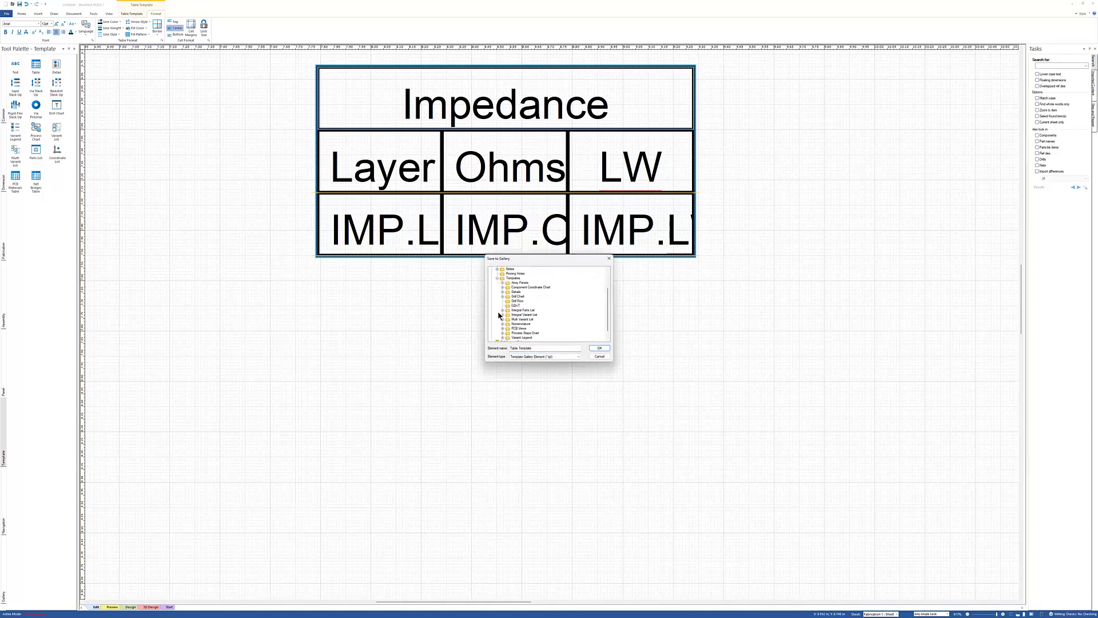
click(513, 278)
drag(544, 347, 502, 347)
text(Impedance chart)
click(598, 347)
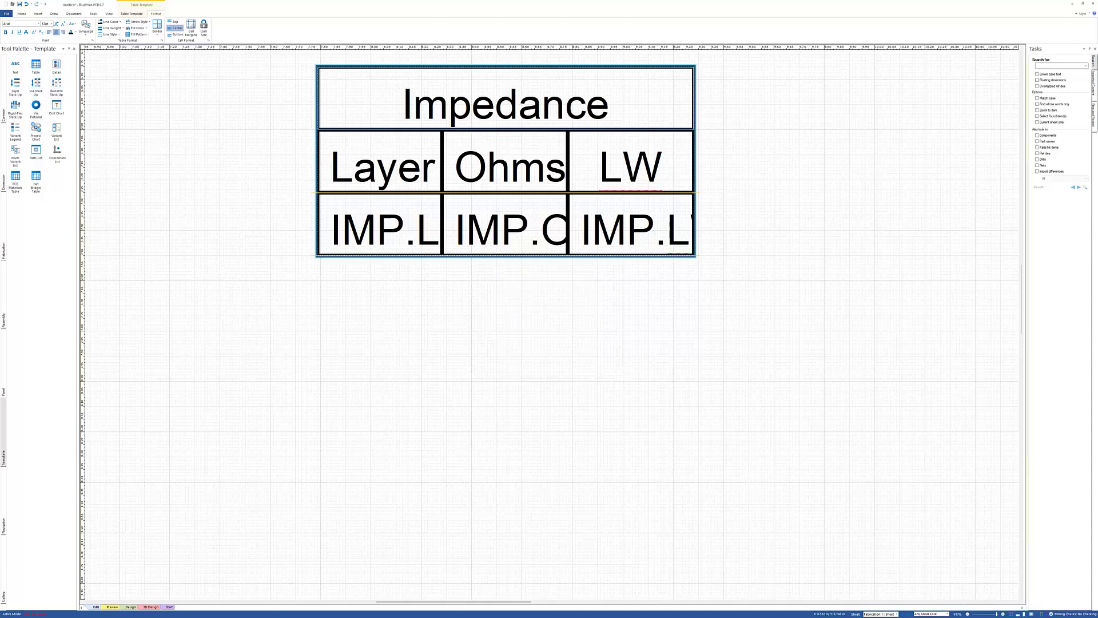
Step: Locate the saved impedance chart in the Templates folder of the Default Element Gallery and select it
click(3, 552)
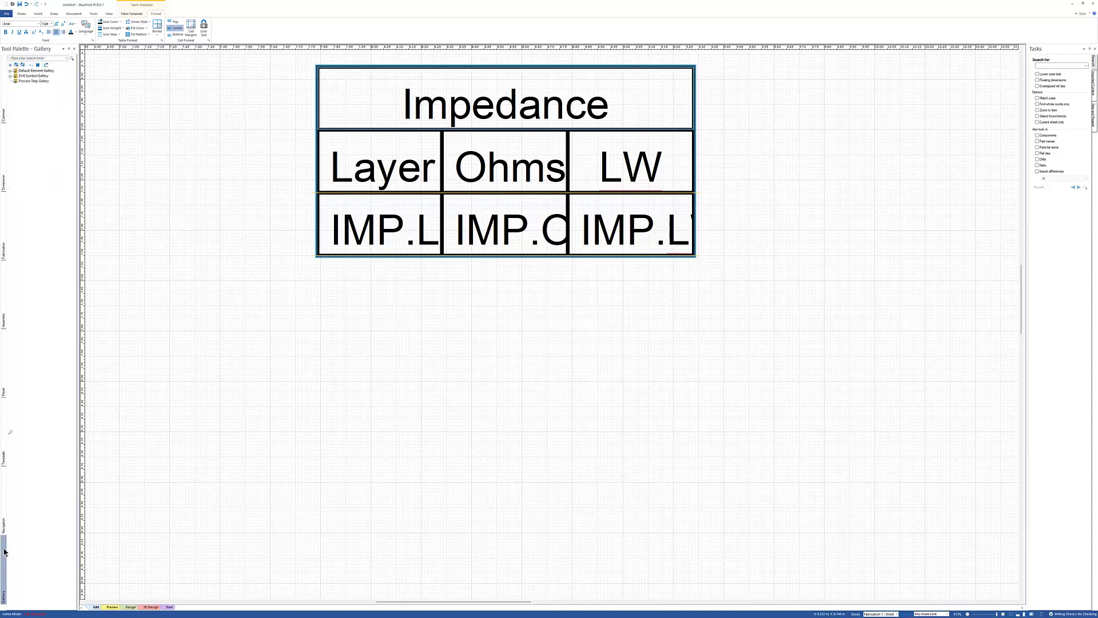
click(10, 71)
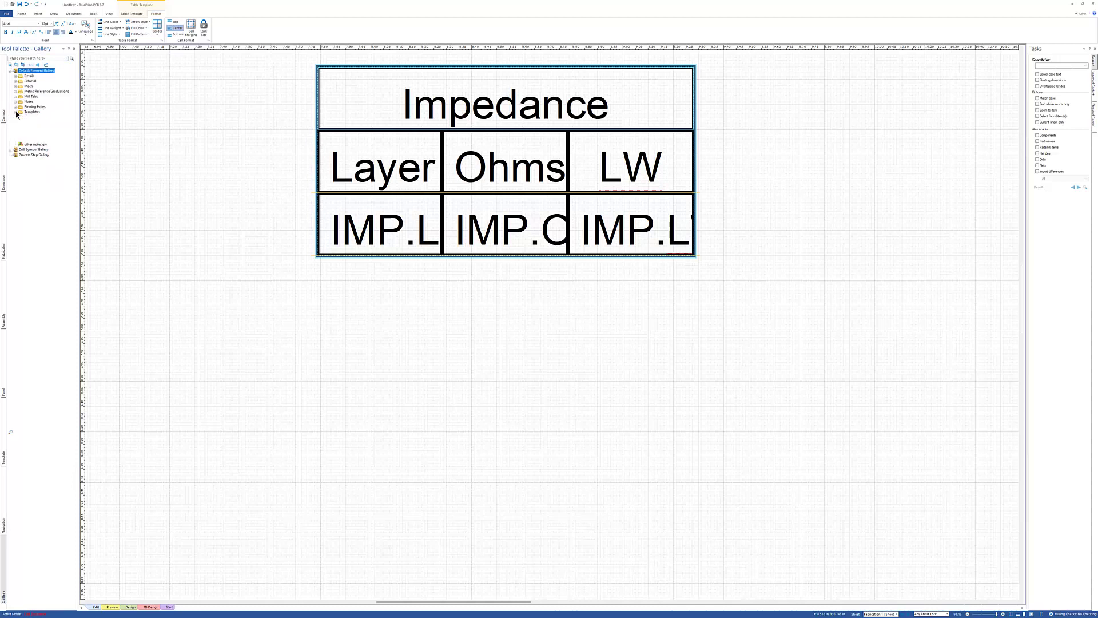
click(15, 112)
click(43, 184)
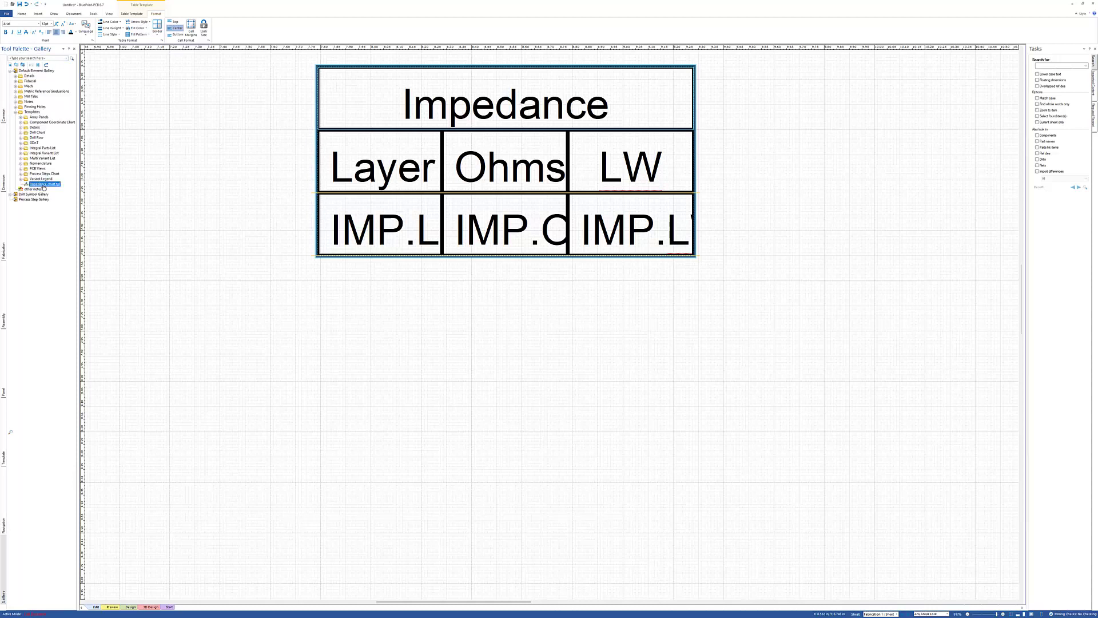